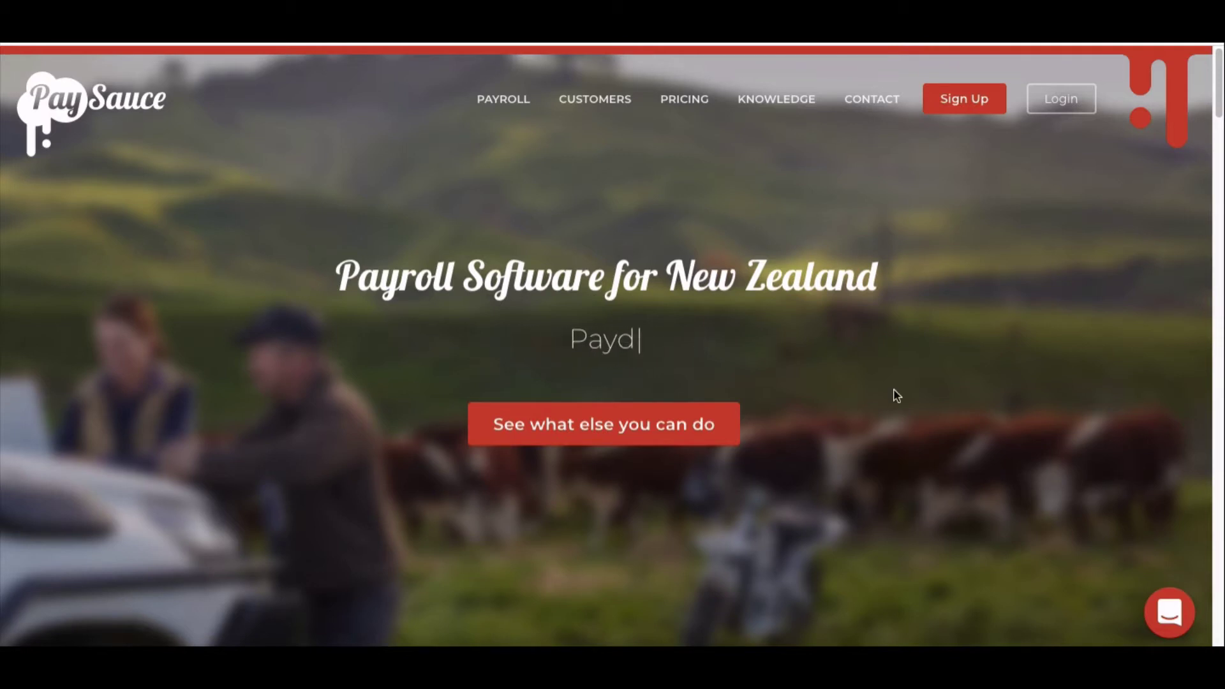
- Open the Contract Builder page from the PaySauce homepage and start creating a new account
scroll(897, 396, down, 2)
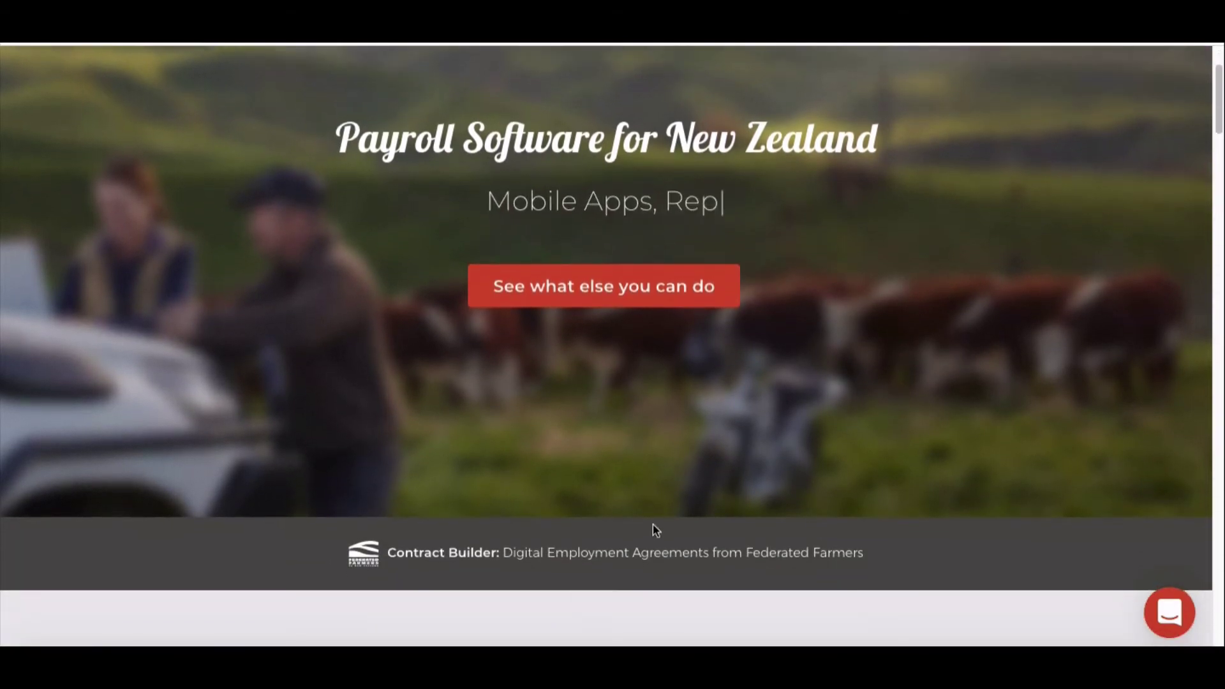
click(584, 557)
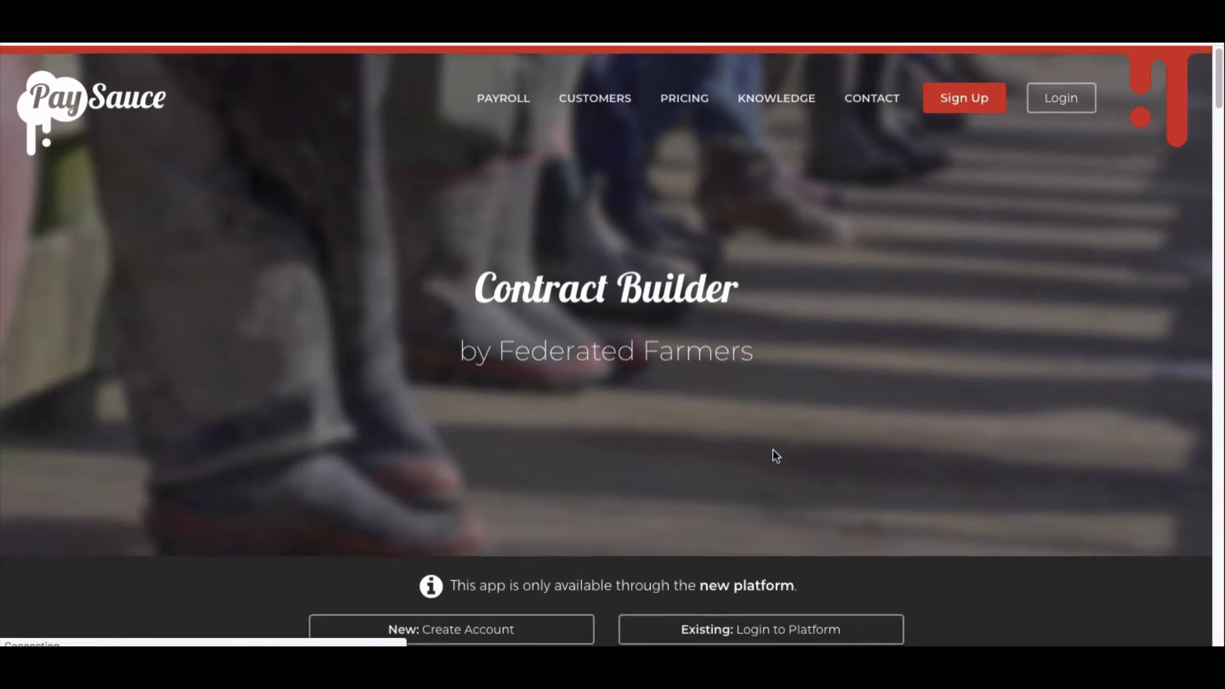
scroll(772, 450, down, 2)
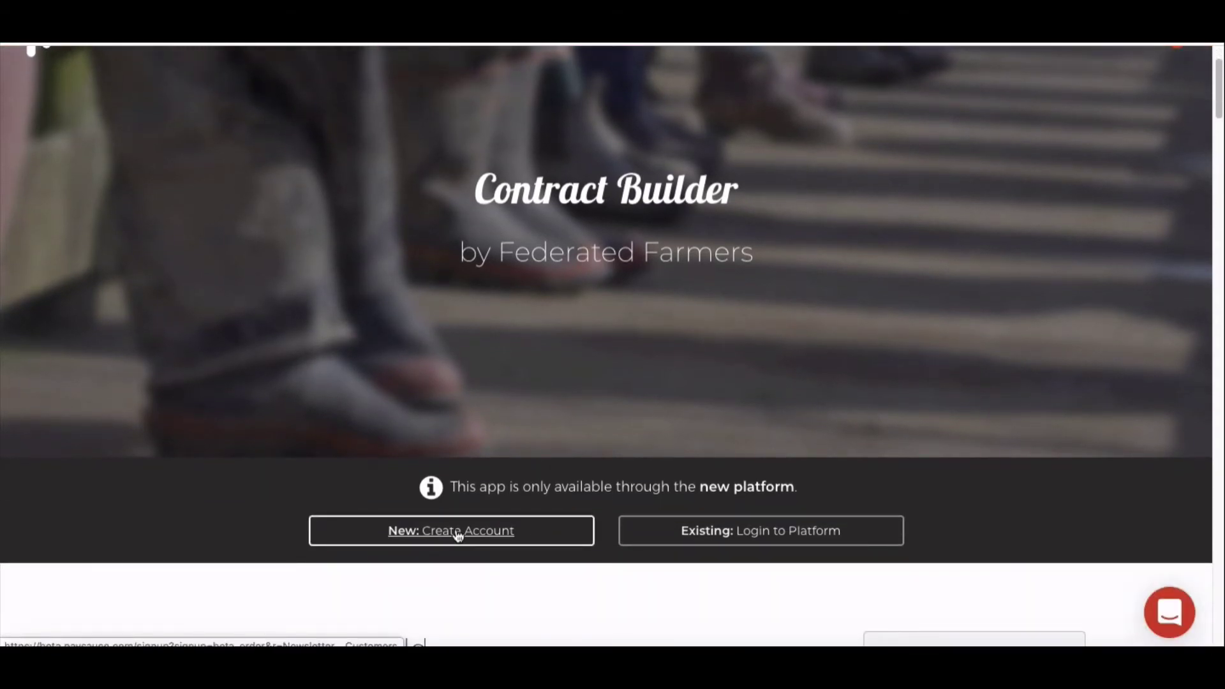
click(457, 534)
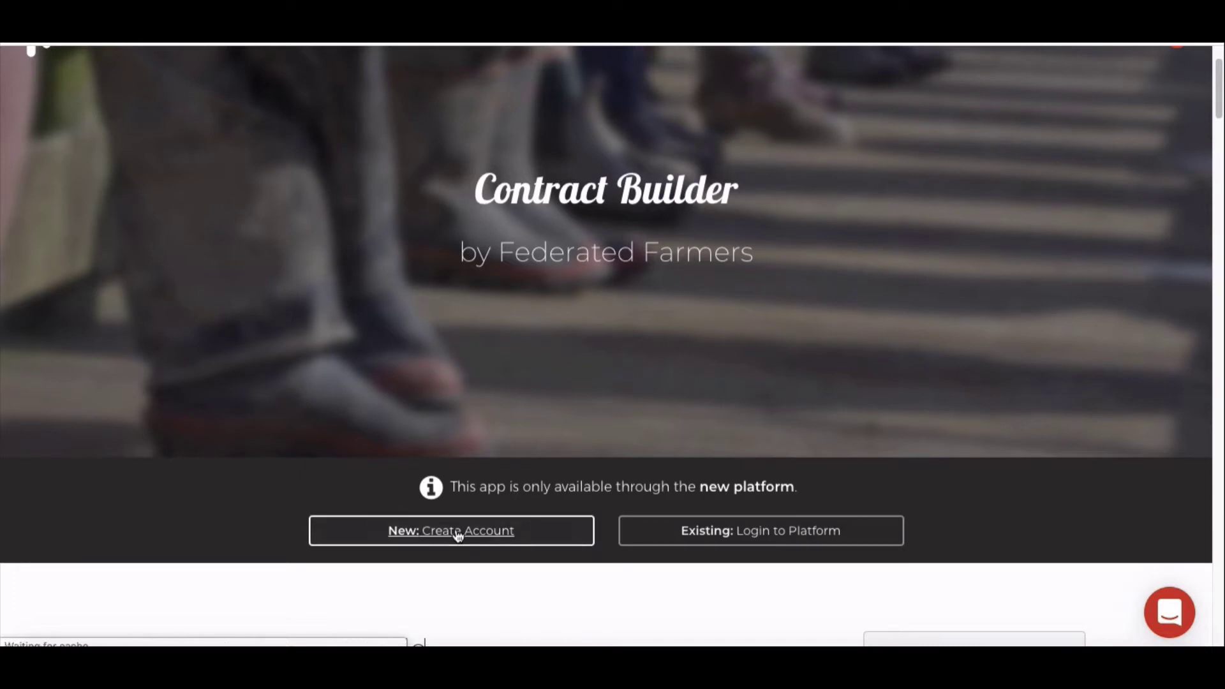
- Submit the completed sign-up form for a free account and confirm the email address from the verification message in Gmail
scroll(772, 434, down, 3)
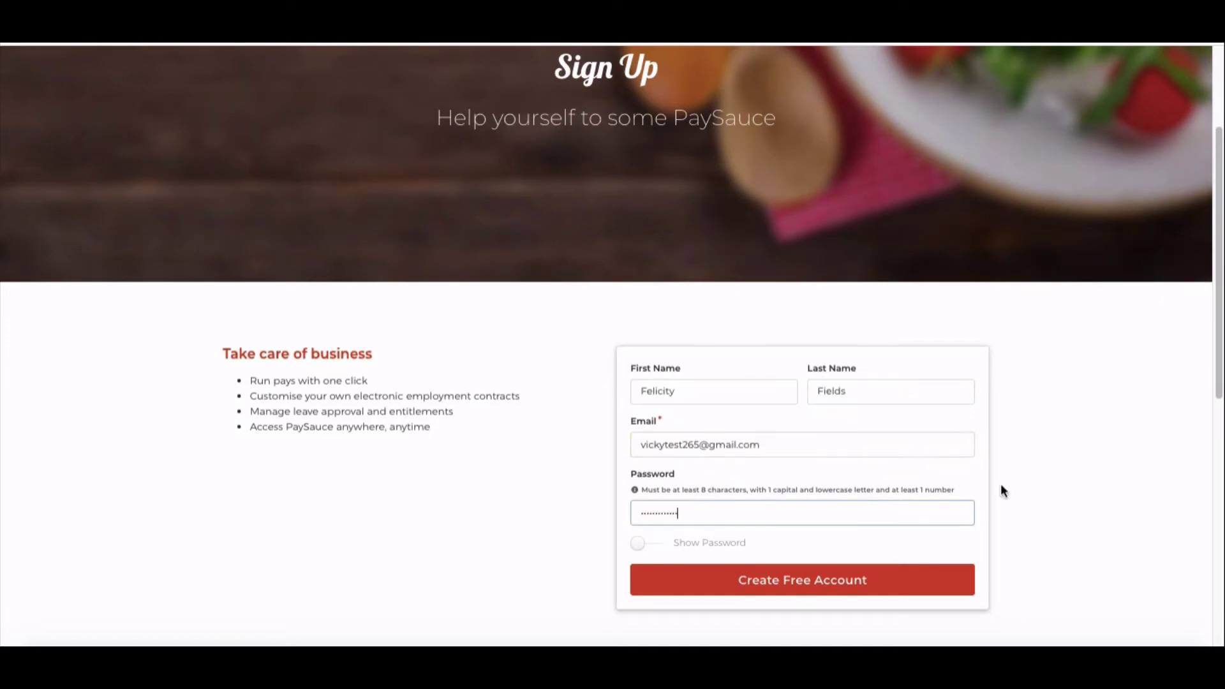
click(786, 584)
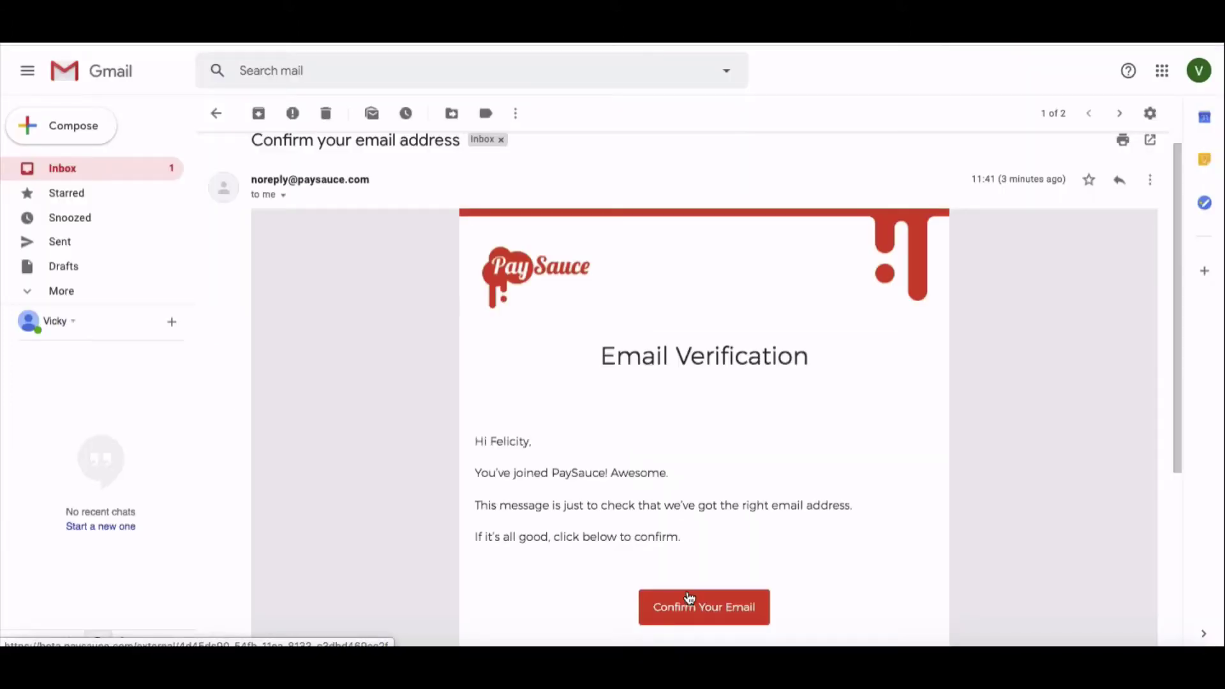
click(704, 607)
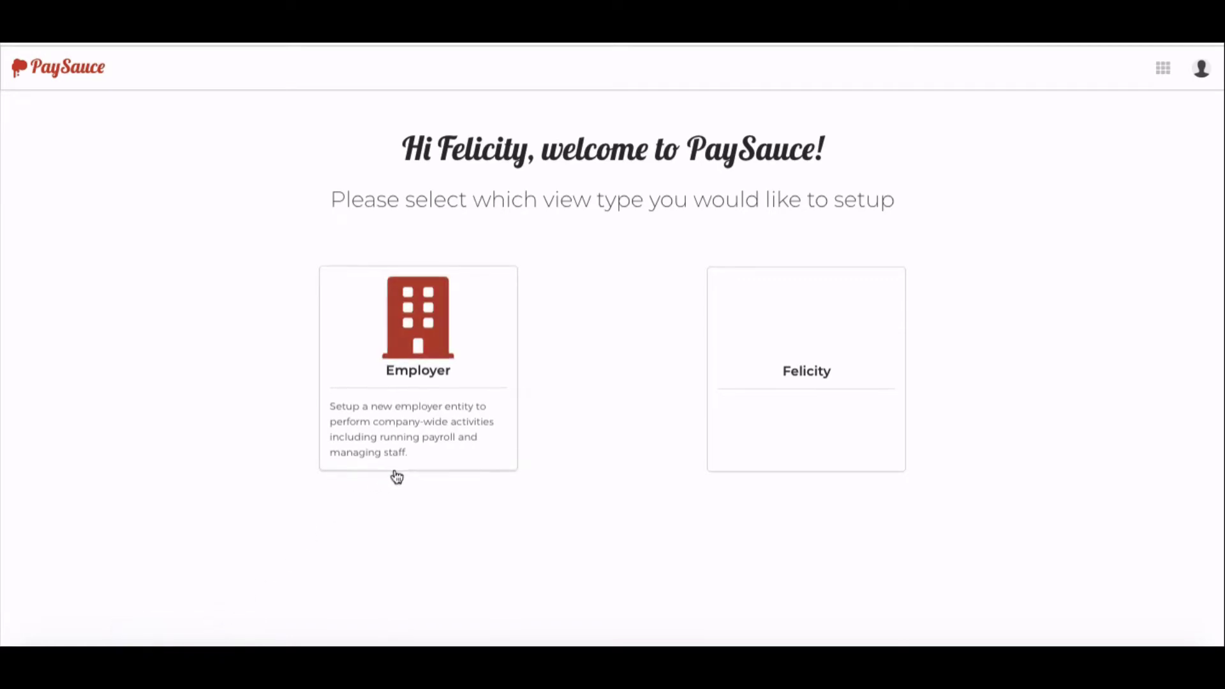
- Set up the employer entity for Fresh Fields Farm Limited, keeping Dairy Farming as its industry category
click(424, 329)
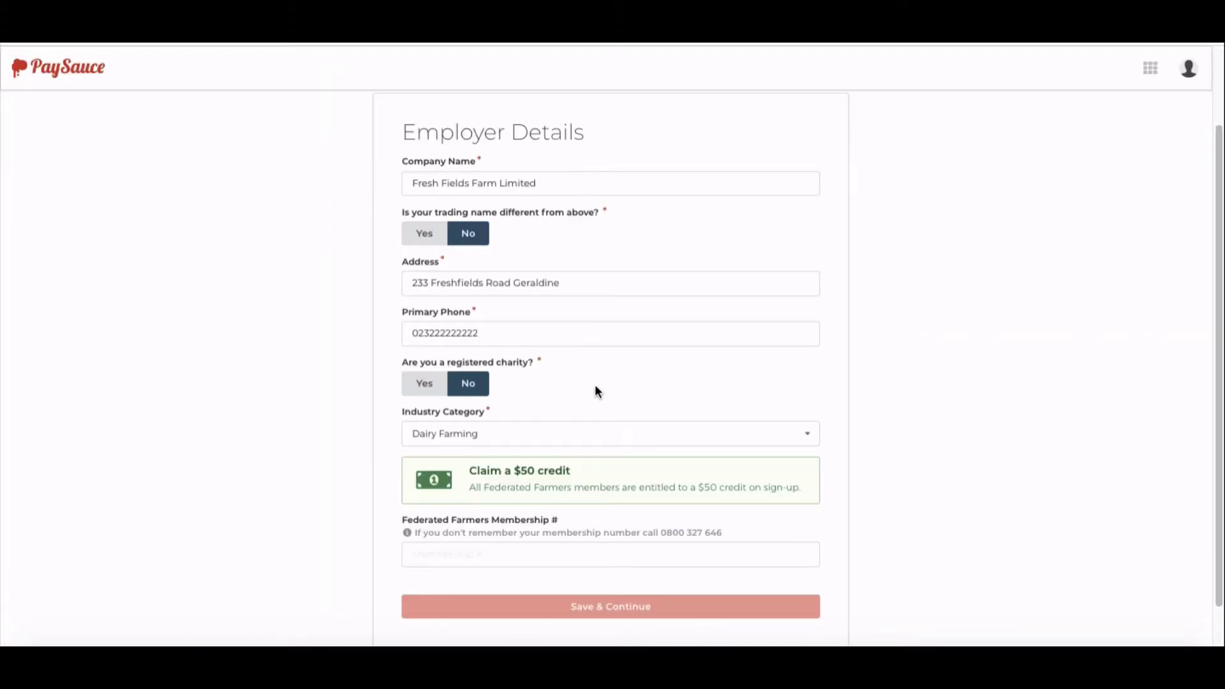
click(557, 439)
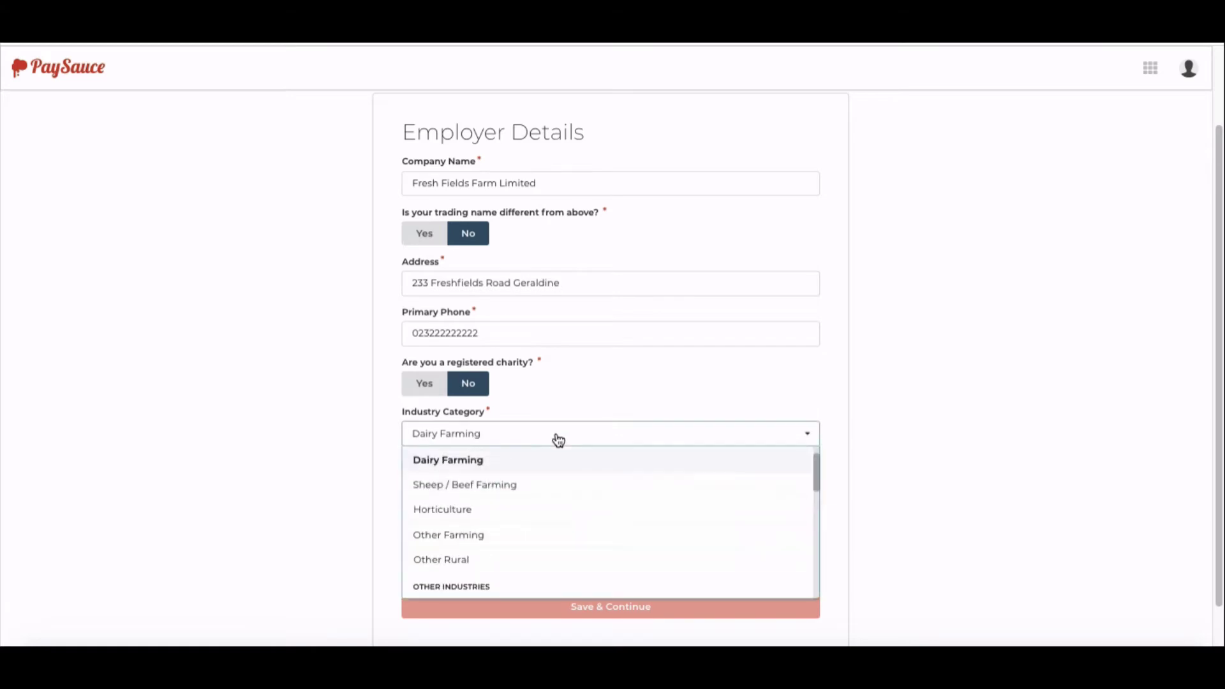
click(913, 403)
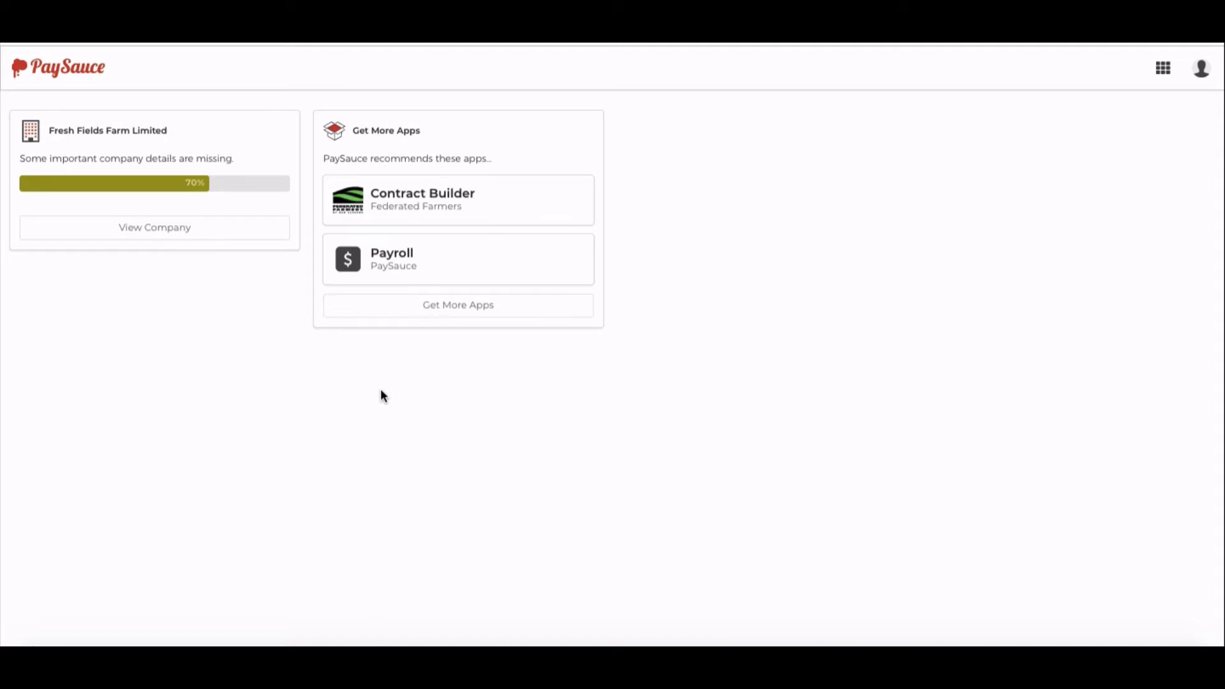
- Install the Federated Farmers Contract Builder app and open it from the dashboard
click(435, 204)
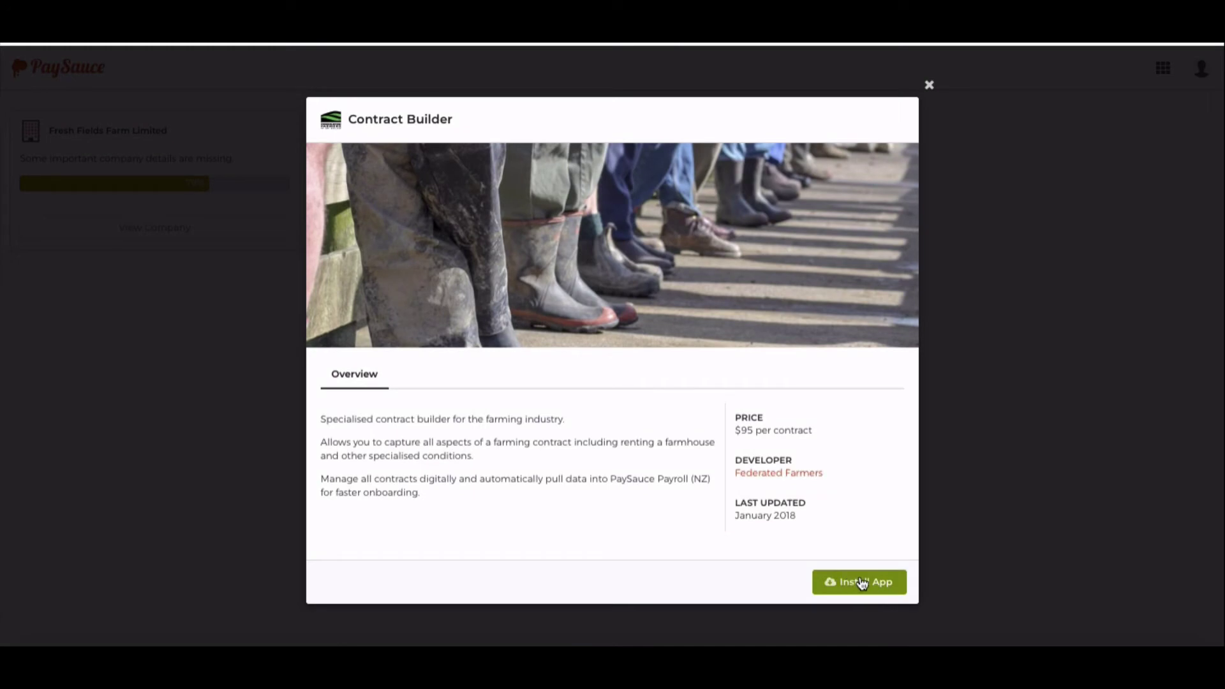
click(861, 582)
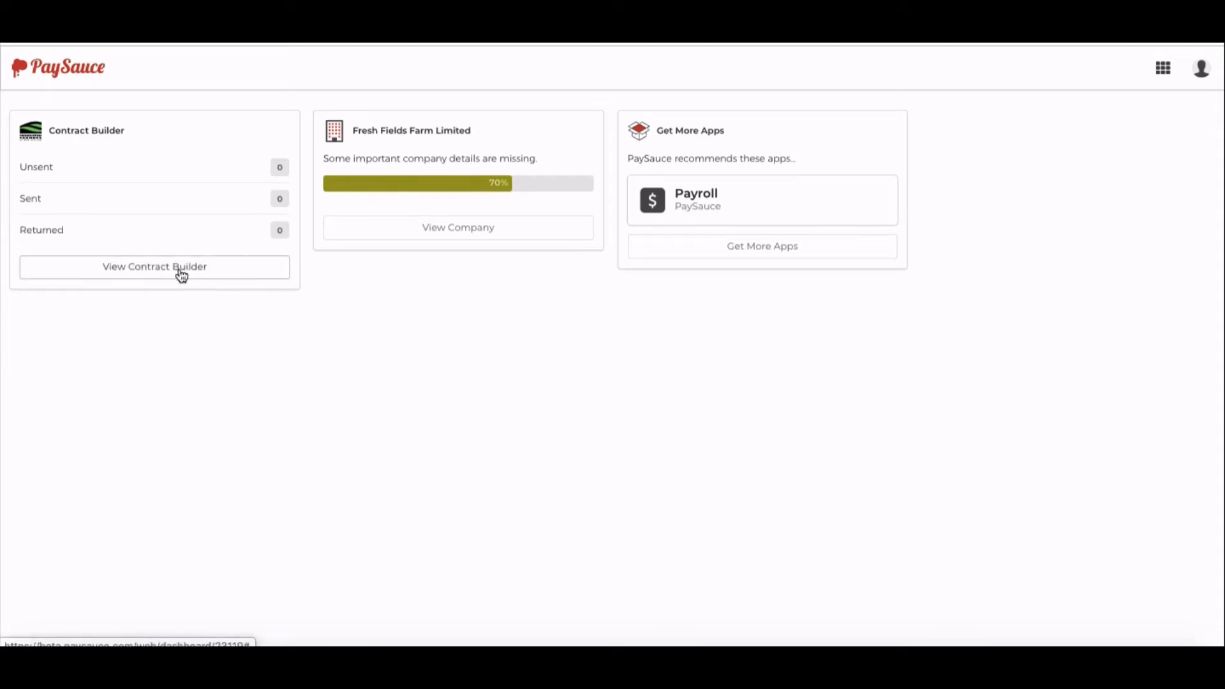
click(140, 278)
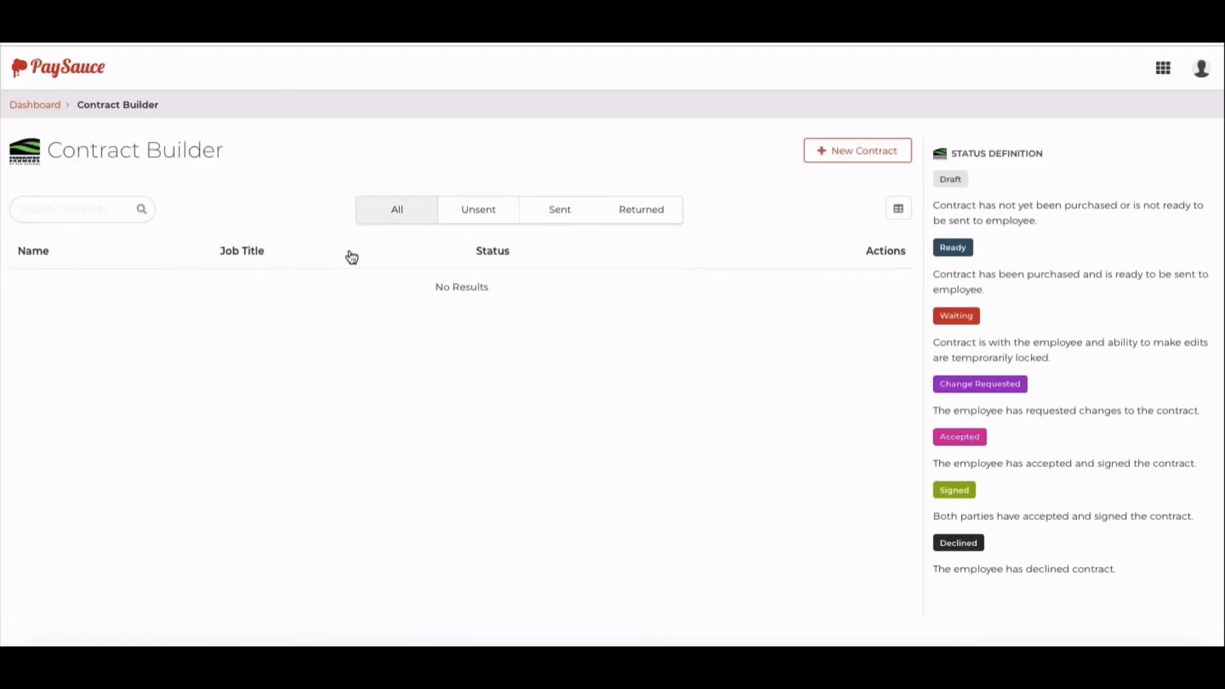
- Create a new Permanent contract and open it for editing
click(851, 154)
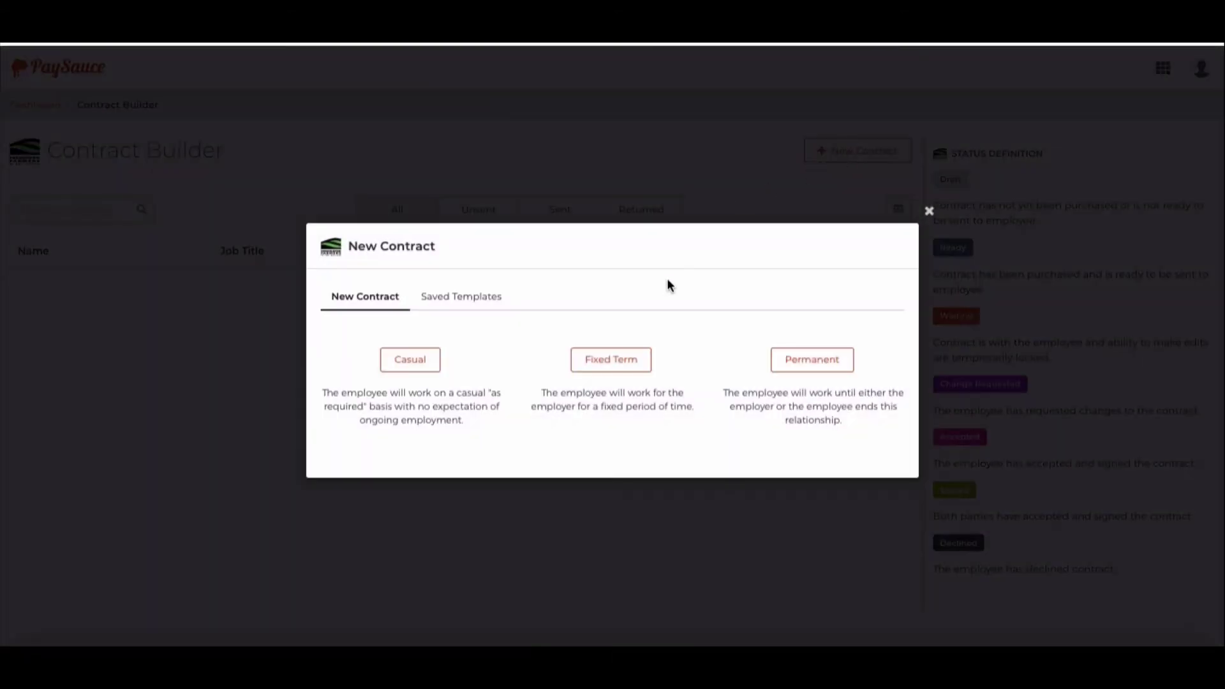
click(815, 362)
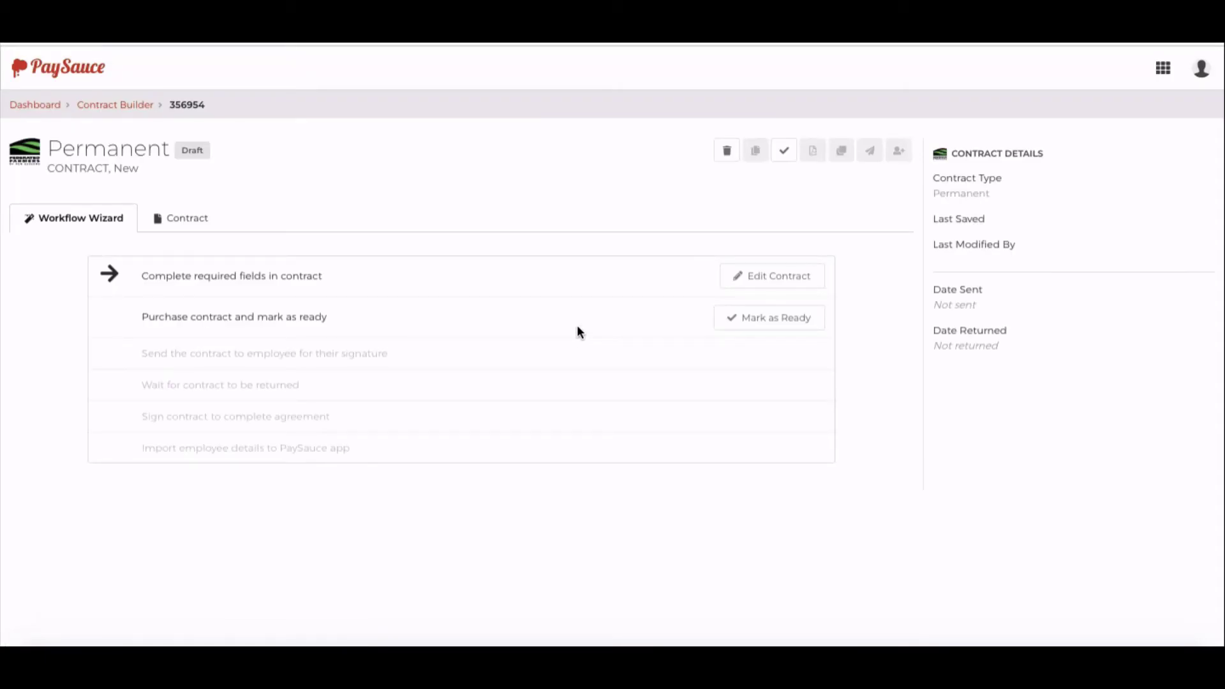
click(771, 276)
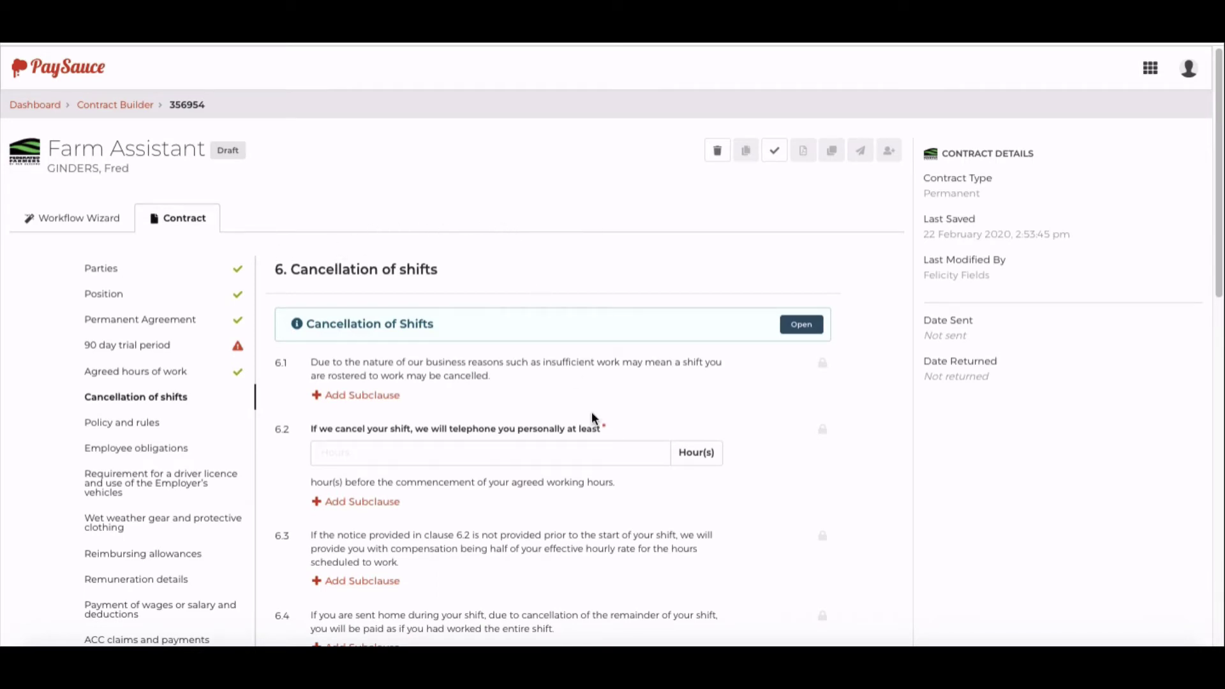
- Return to the incomplete 90 day trial period section, answer "Yes - 90-day trial" and continue to the following section
scroll(714, 439, down, 3)
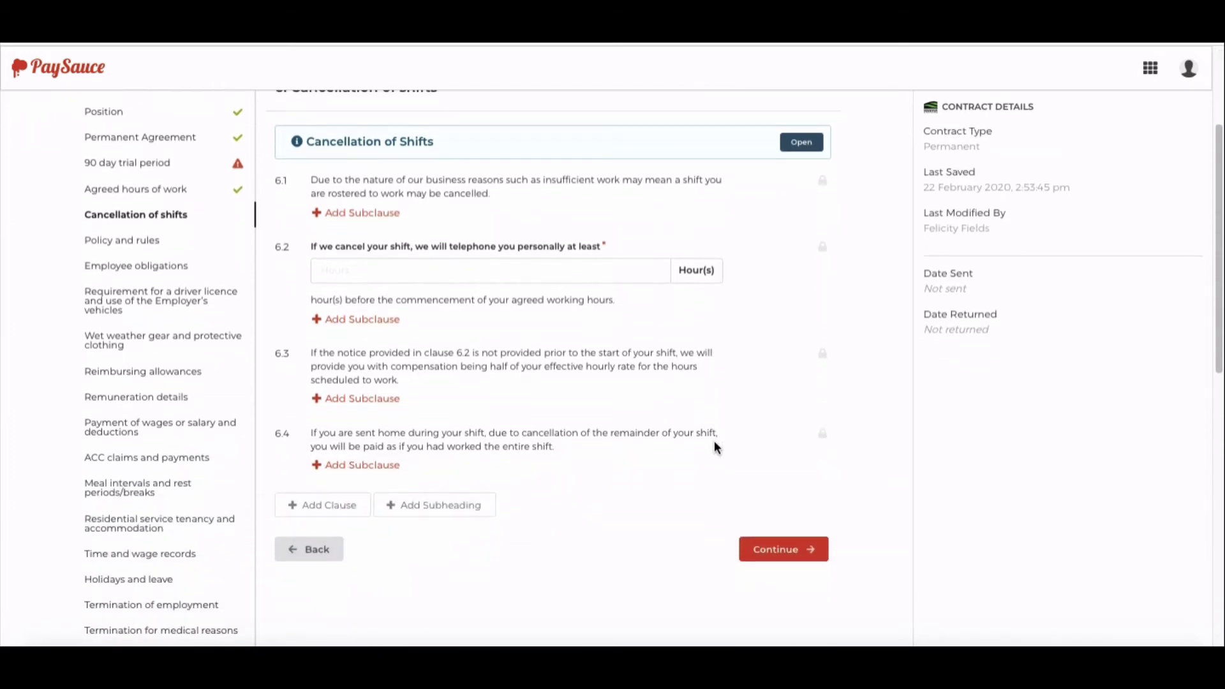
scroll(622, 504, up, 3)
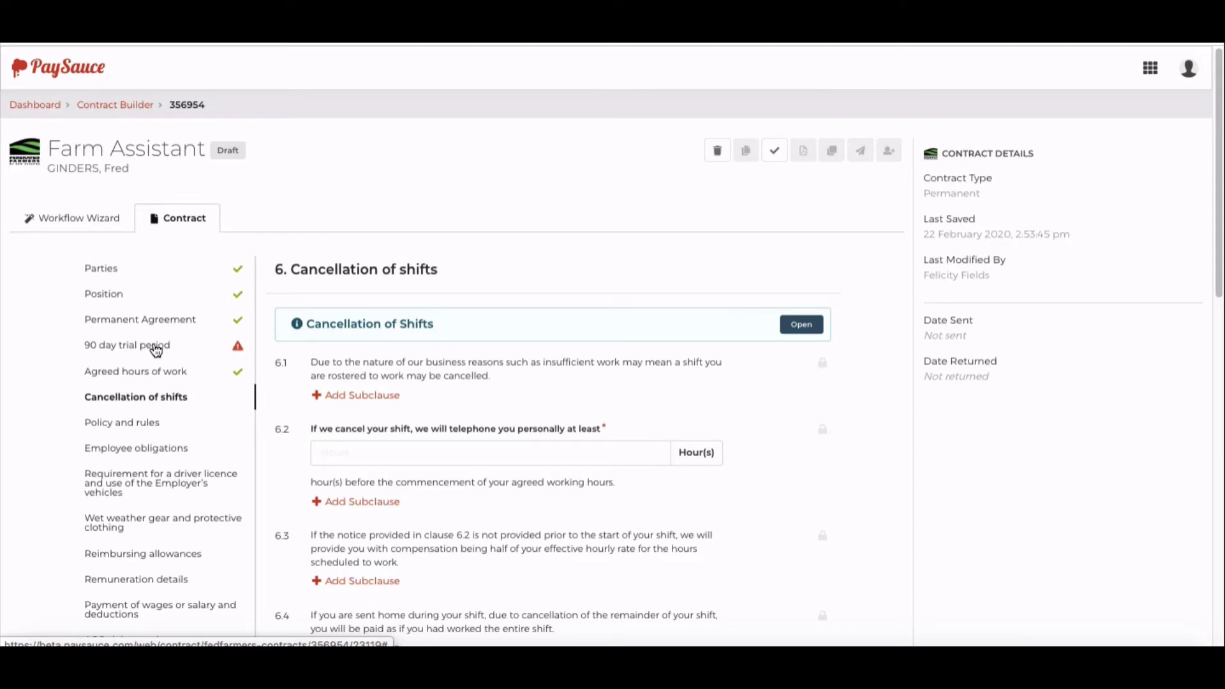
click(238, 348)
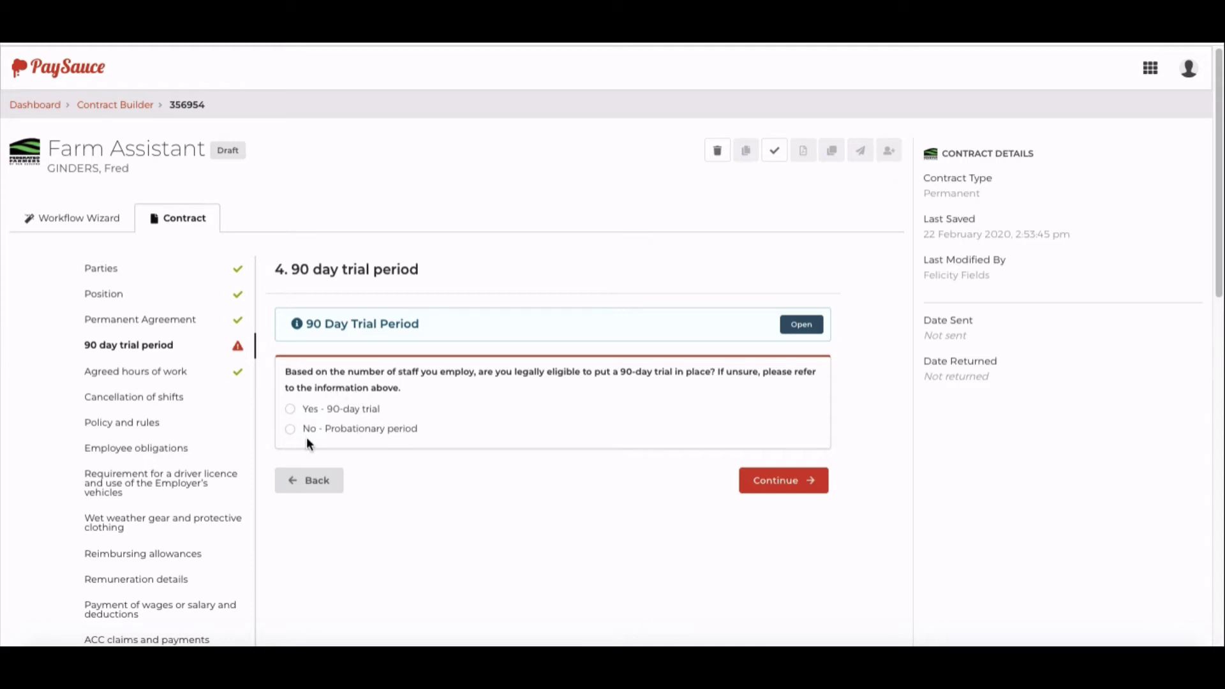
click(290, 409)
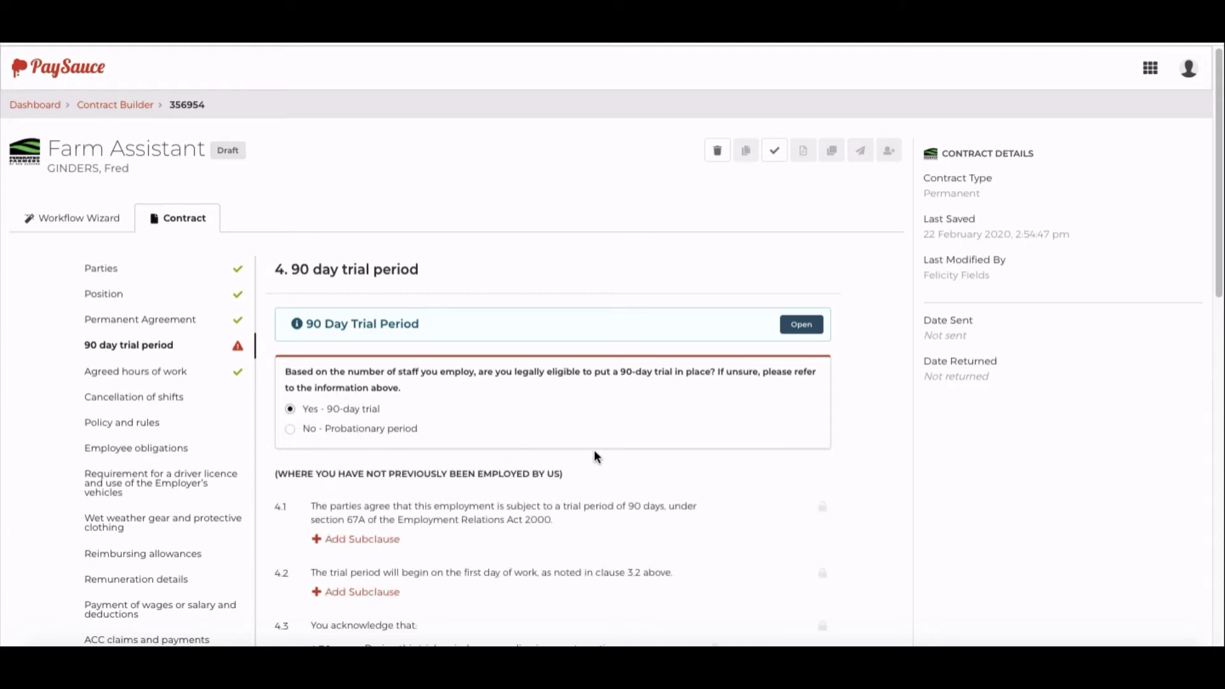
scroll(745, 416, down, 12)
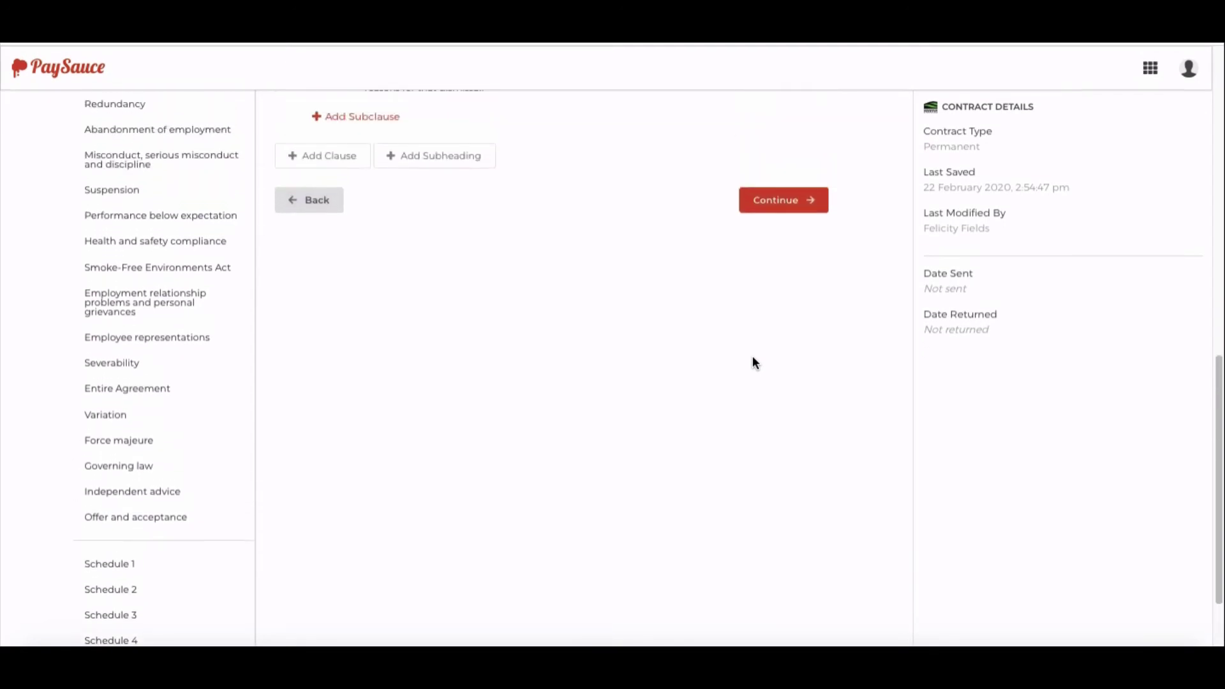
click(782, 206)
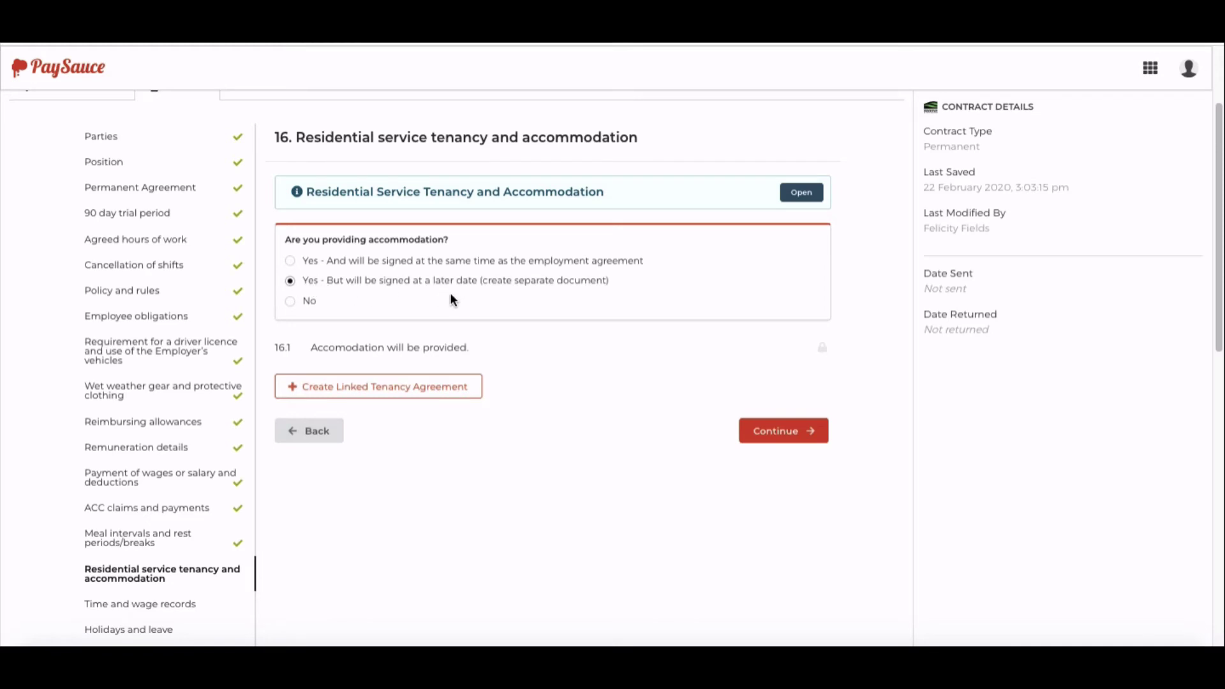
- Continue past the residential service tenancy and accommodation section and review the Abandonment of employment clauses
click(753, 432)
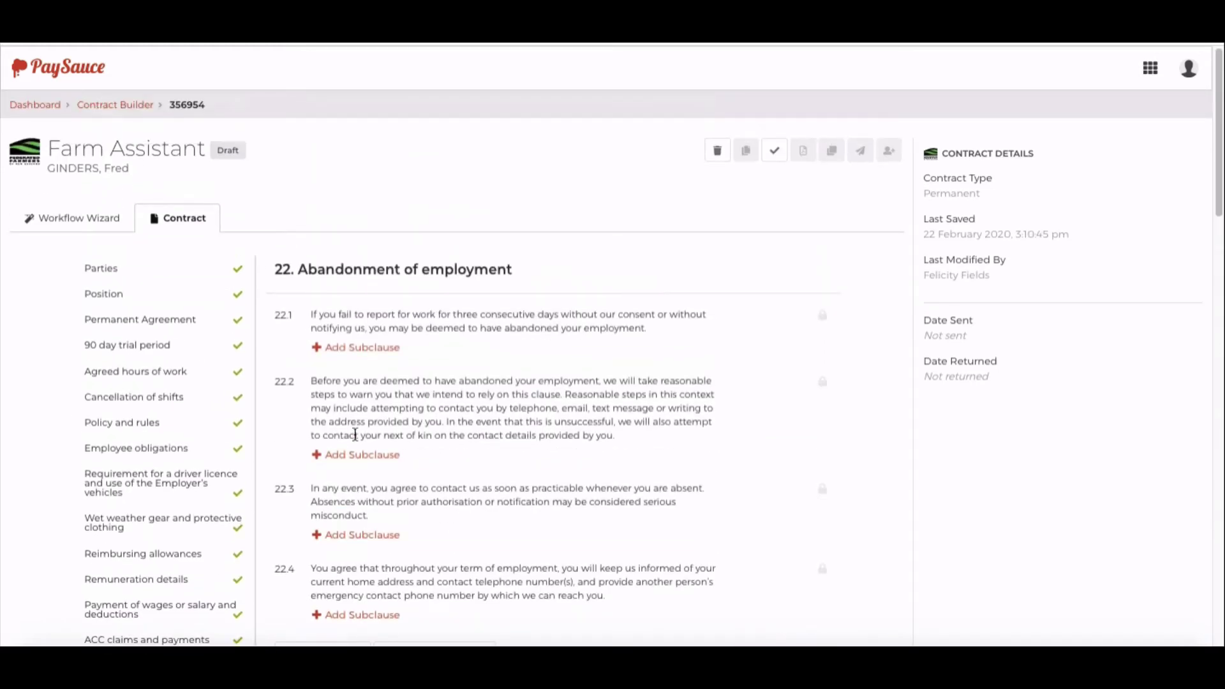
scroll(355, 435, down, 4)
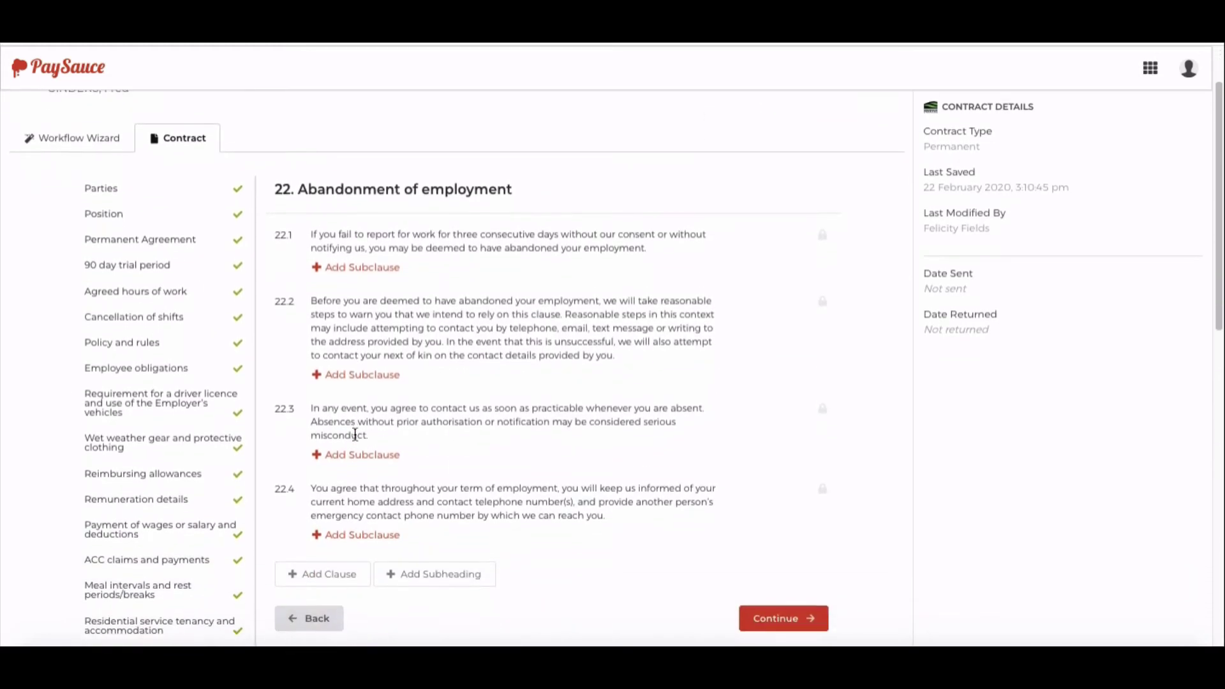
scroll(355, 439, down, 6)
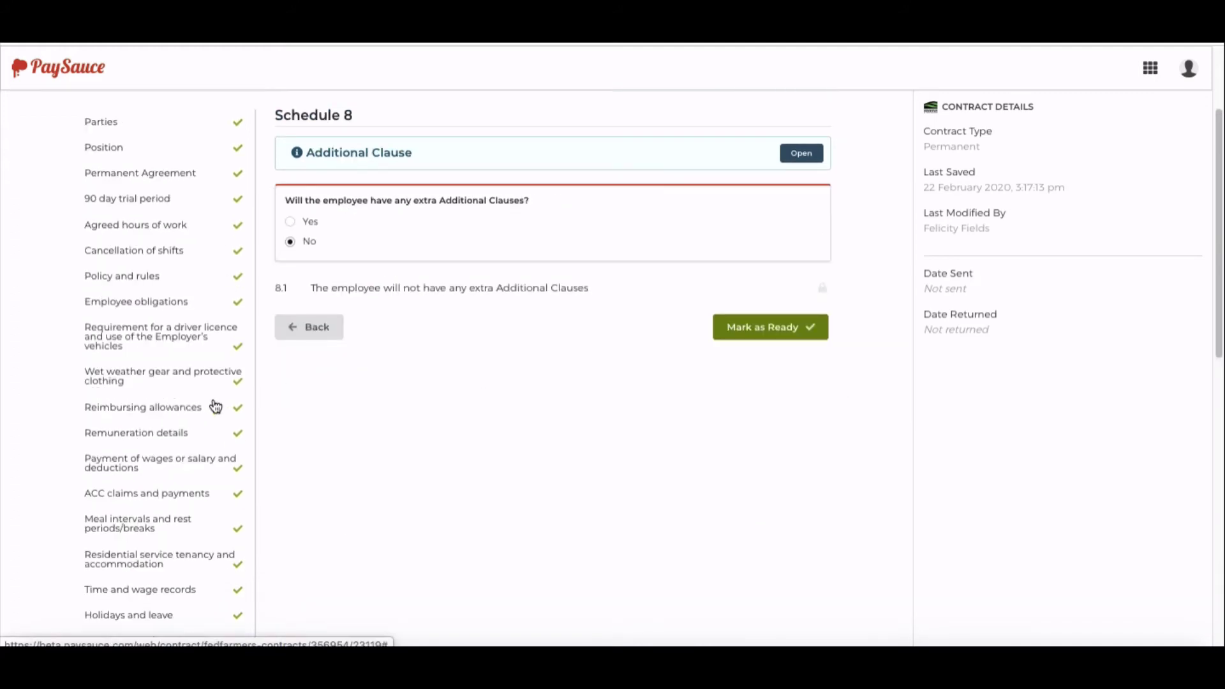
- Check the completion marks of all sections through Schedule 8, mark the contract as ready and review the billing and card details form
scroll(181, 409, down, 10)
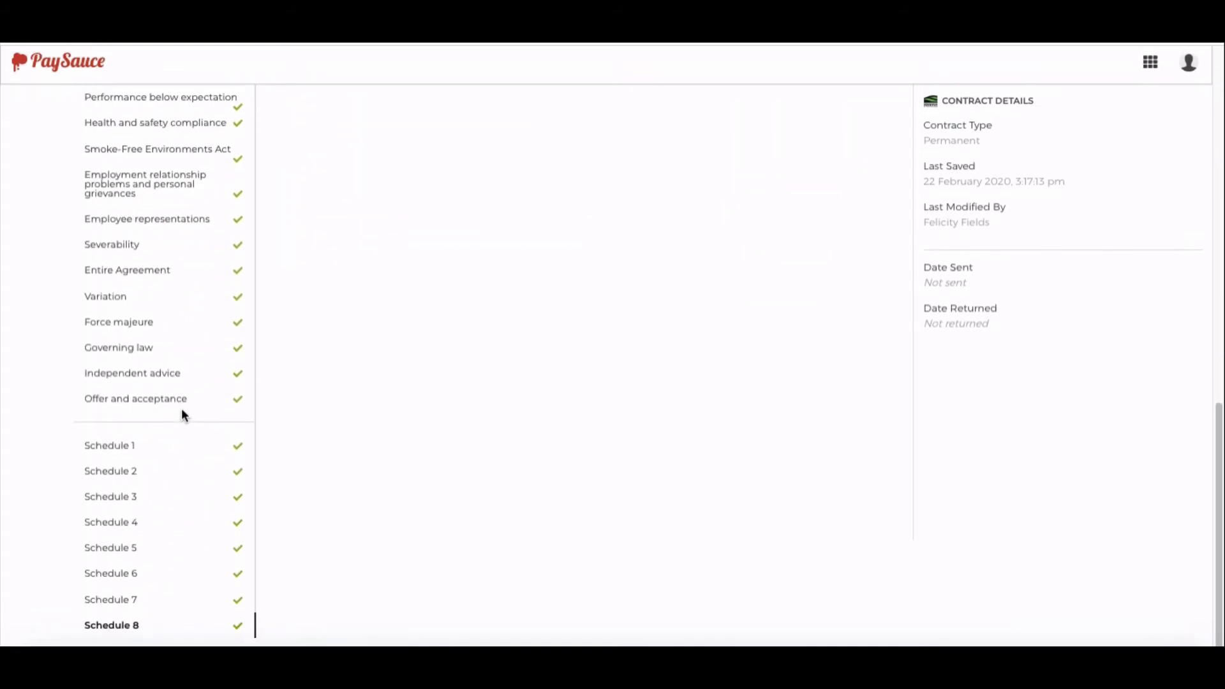
scroll(410, 357, up, 8)
scroll(410, 361, up, 5)
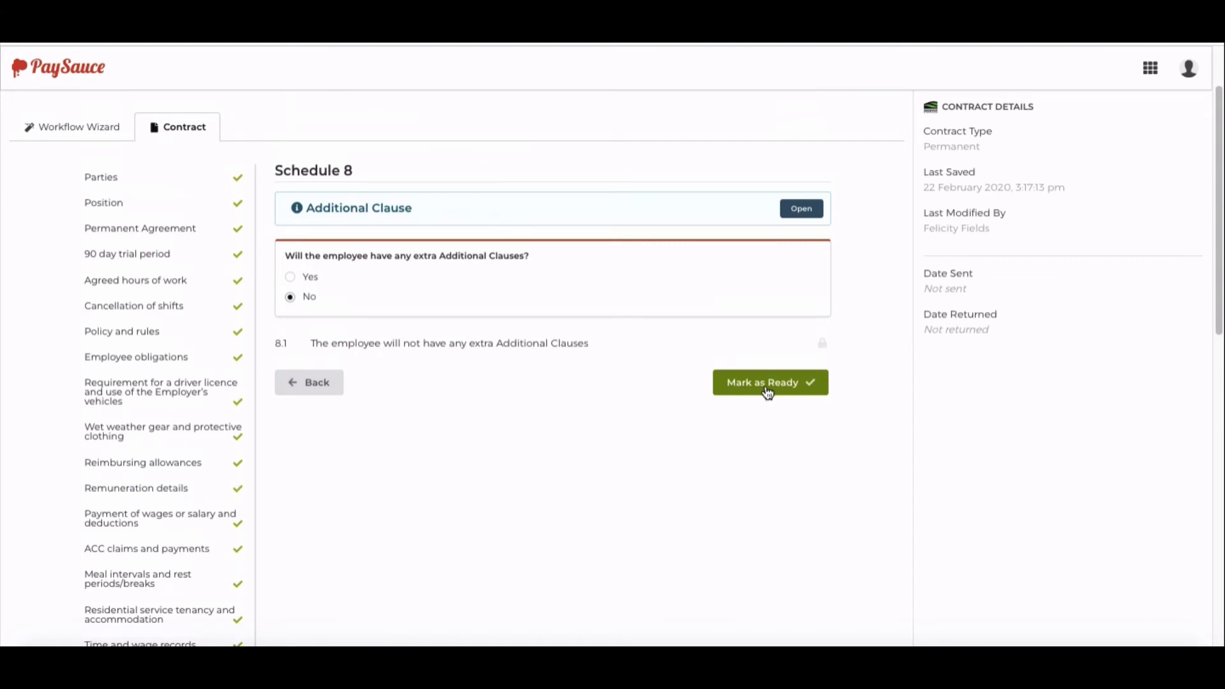
click(763, 383)
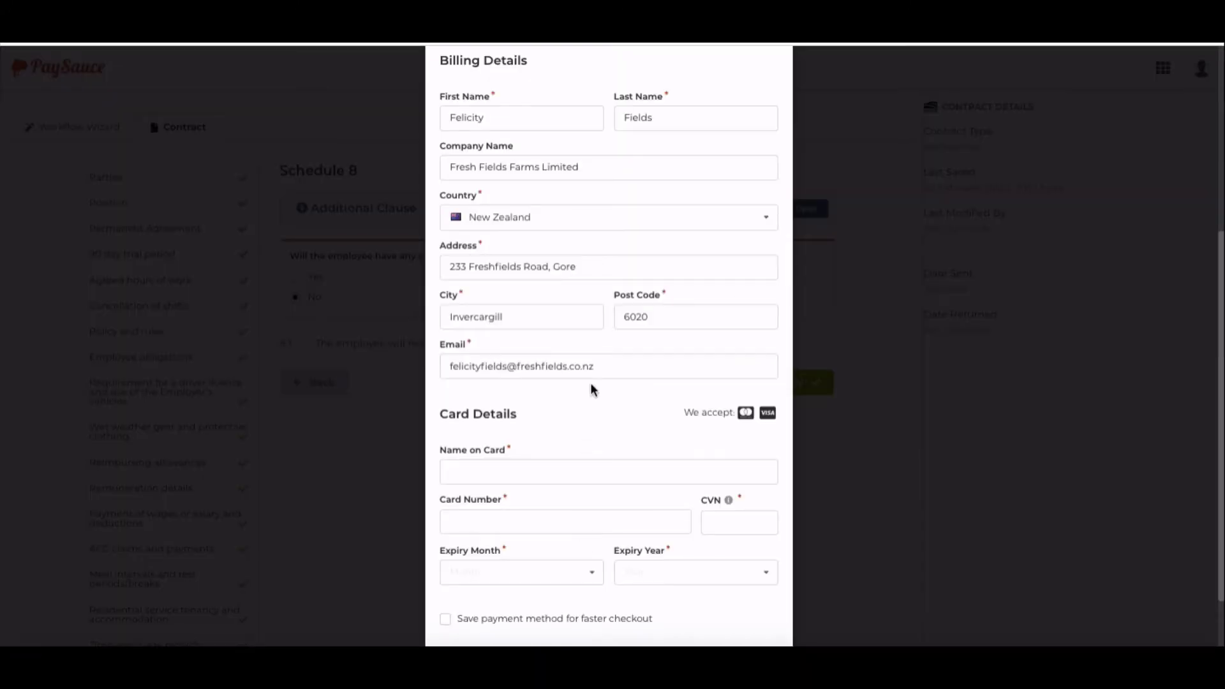
scroll(585, 385, down, 1)
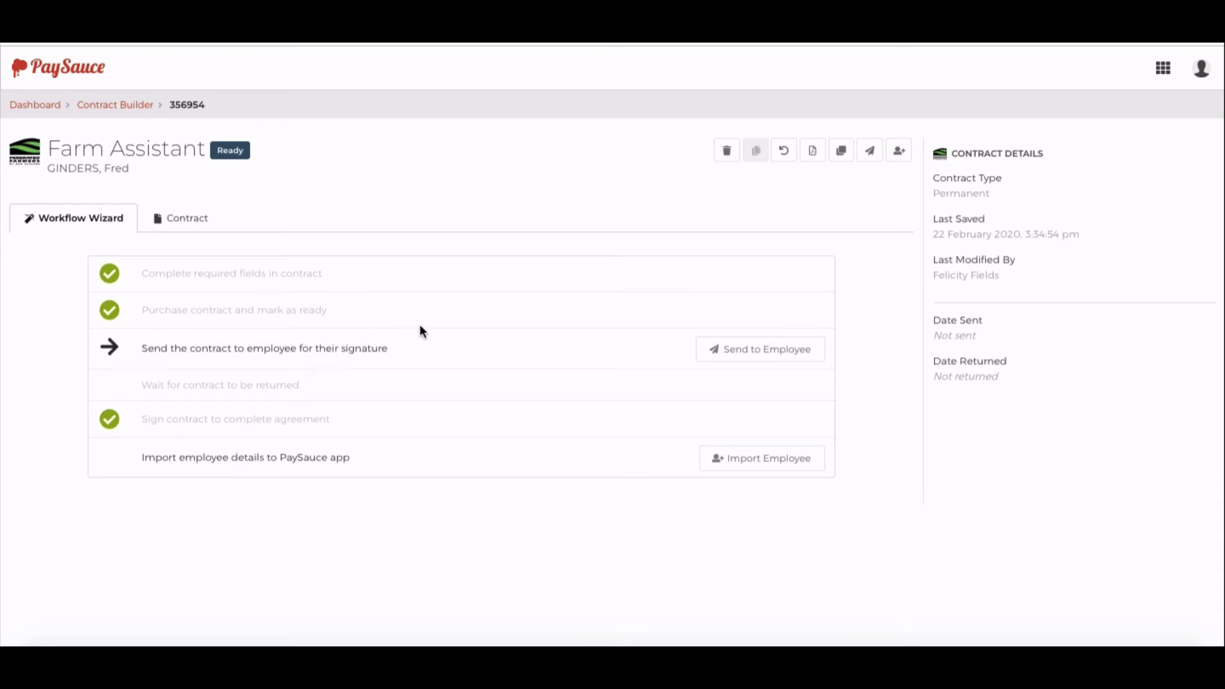
- Send the contract to the employee and open it for viewing and signing from the "You've Got a Contract" email in the employee's Gmail
click(751, 353)
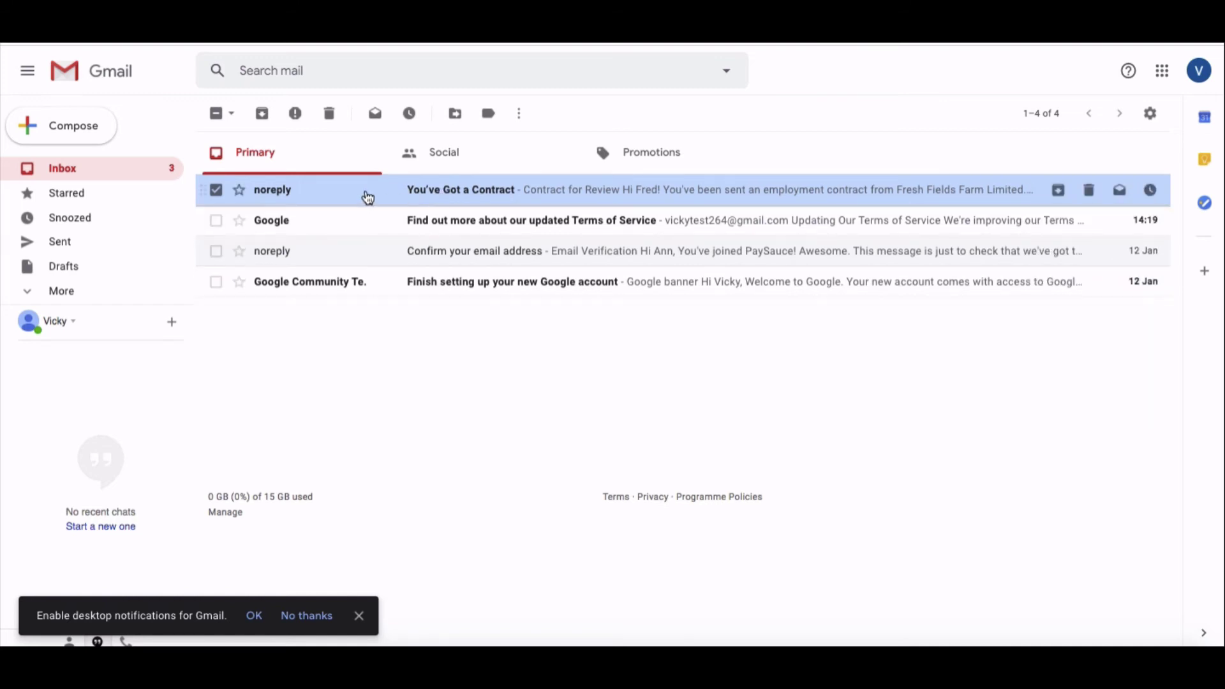
click(435, 195)
scroll(699, 375, down, 3)
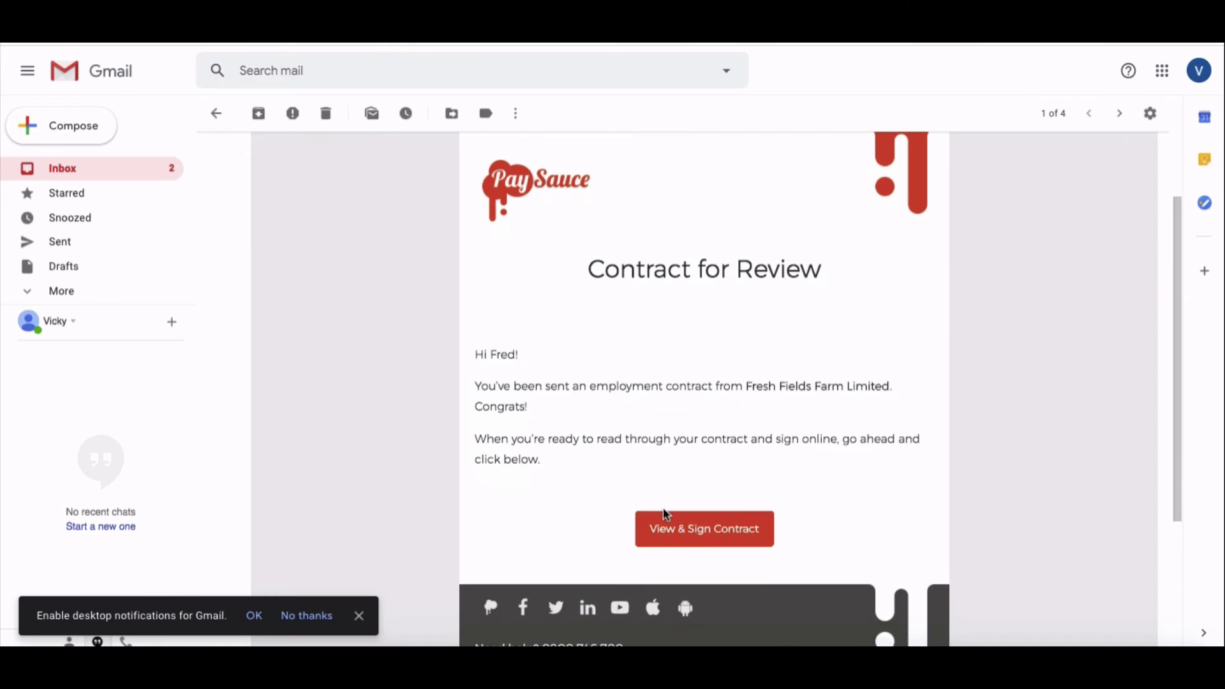
click(707, 530)
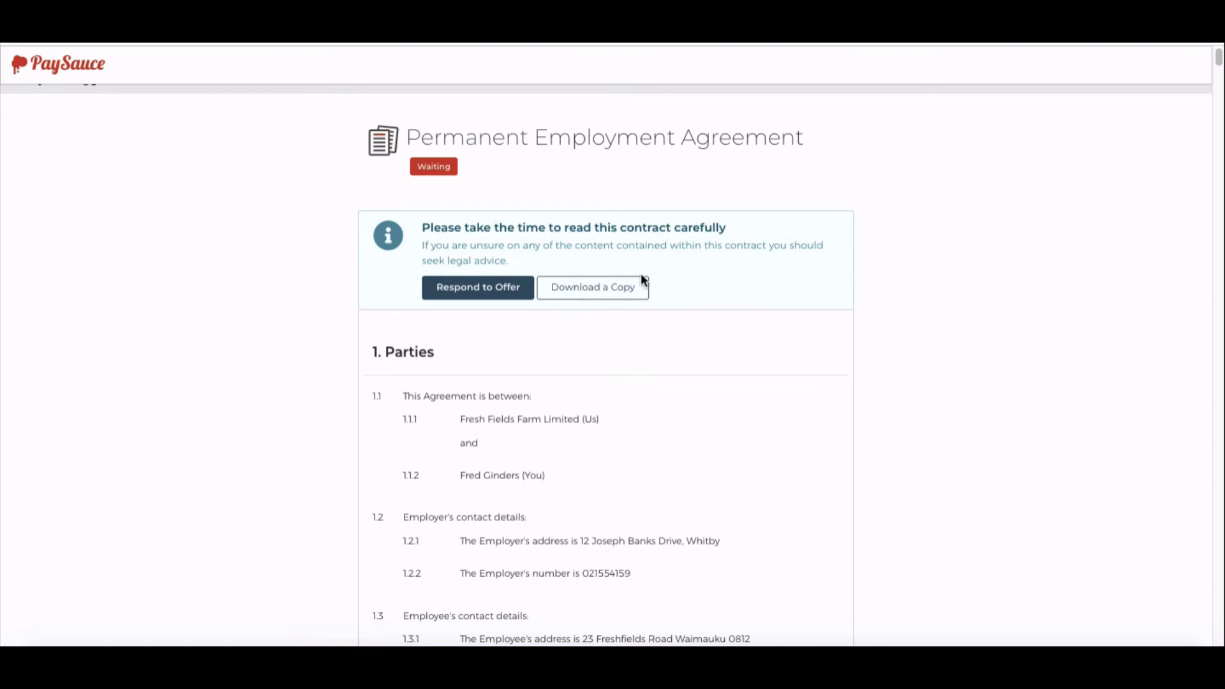
- Read through the Permanent Employment Agreement to the Offer and acceptance clause, and choose to accept and sign as the employee
scroll(664, 338, down, 1)
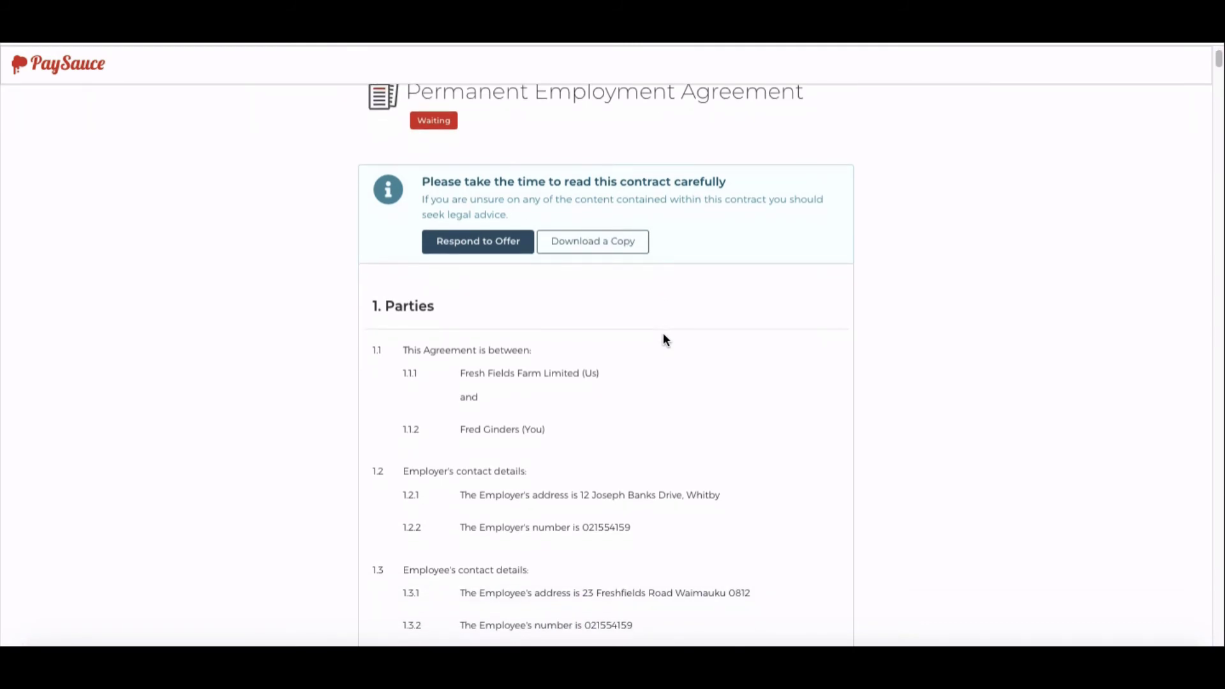
scroll(663, 338, down, 3)
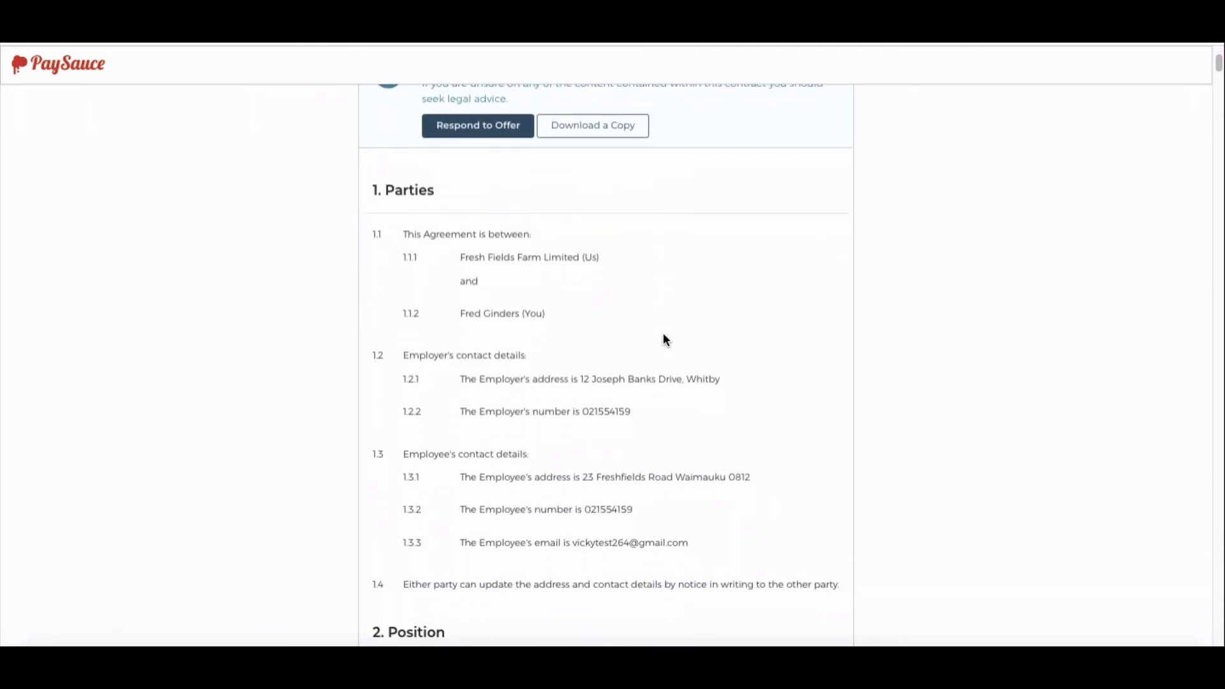
scroll(664, 338, down, 8)
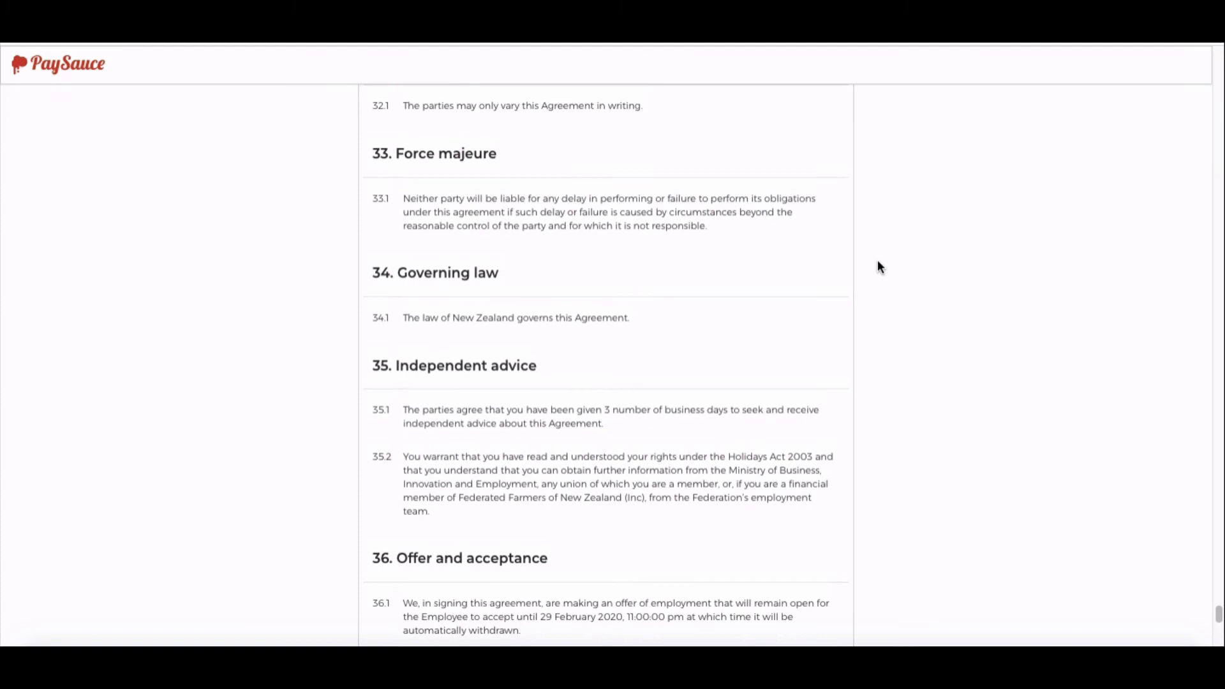
scroll(878, 265, down, 3)
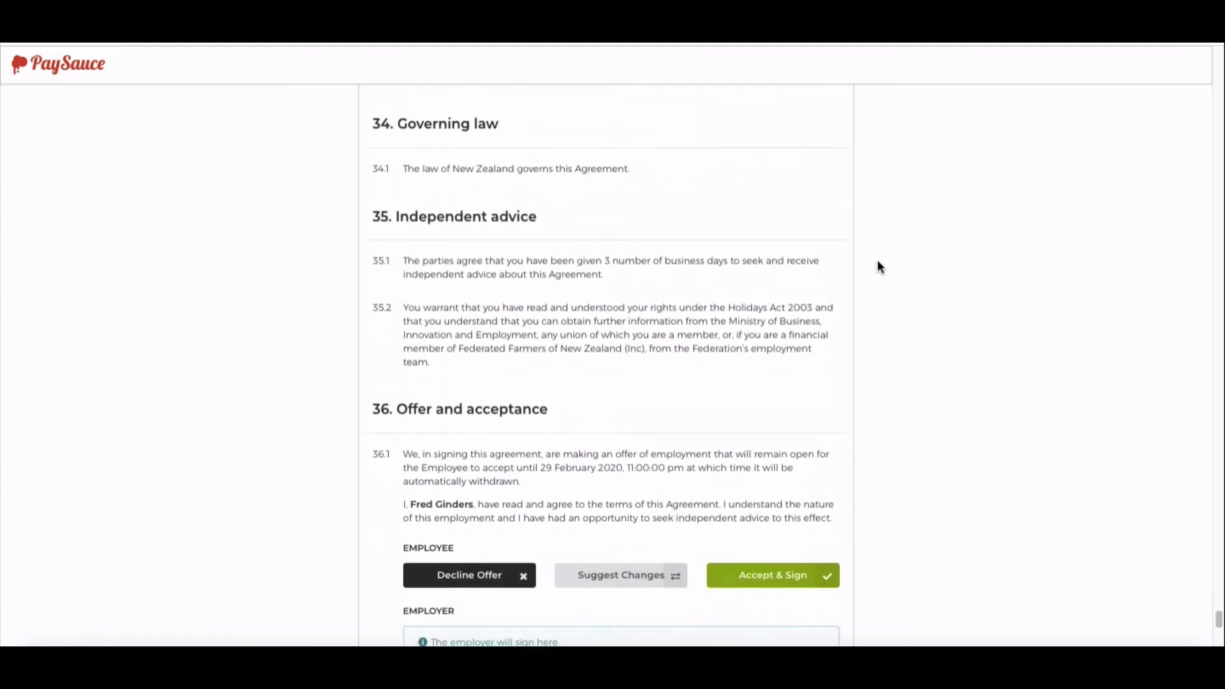
scroll(878, 266, down, 4)
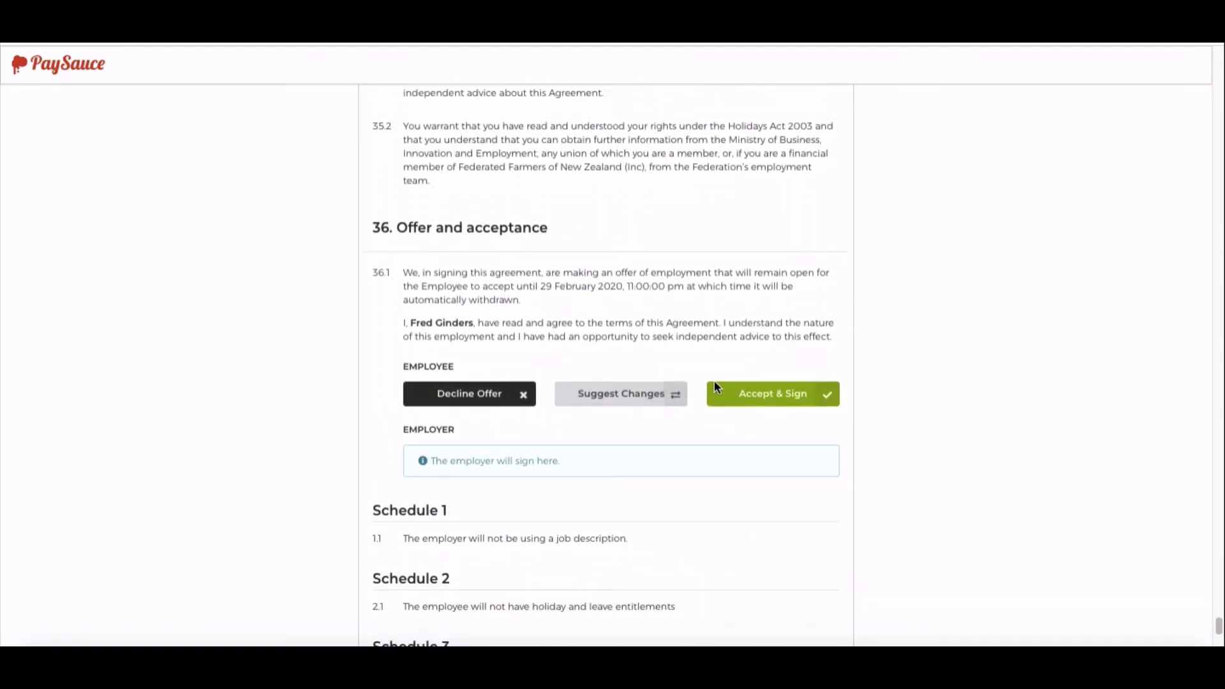
click(755, 399)
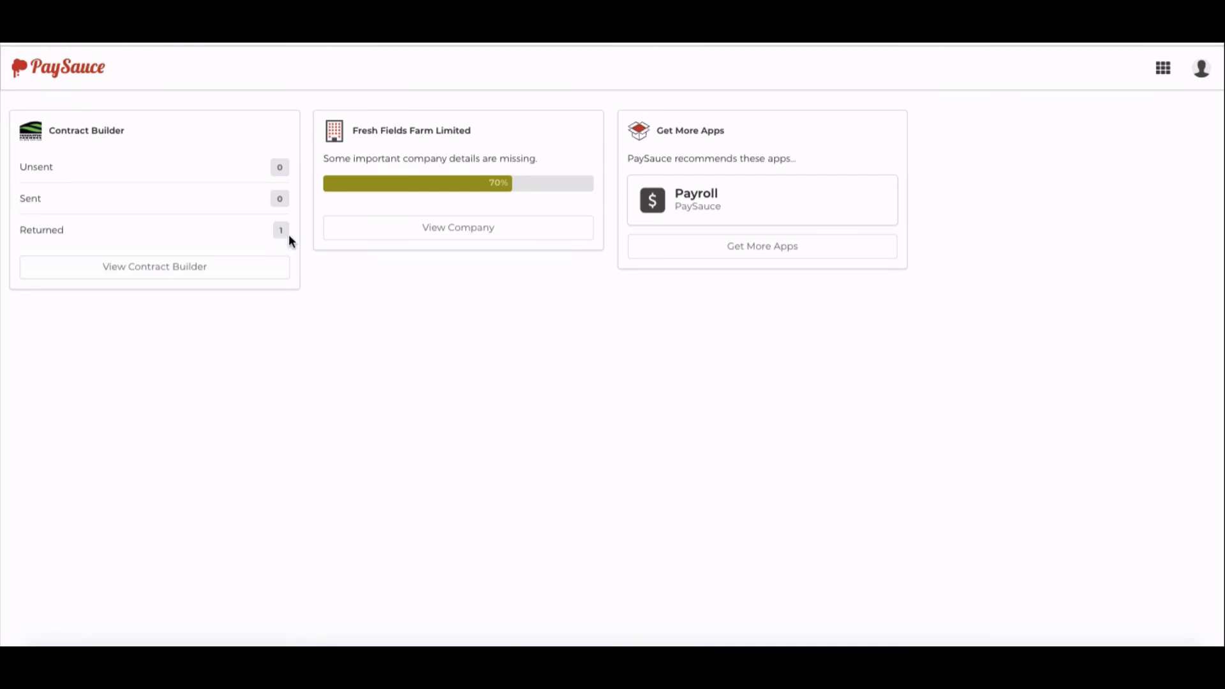
- Open the signed Farm Assistant contract in the employer's Contract Builder and display its full contract clauses
click(99, 136)
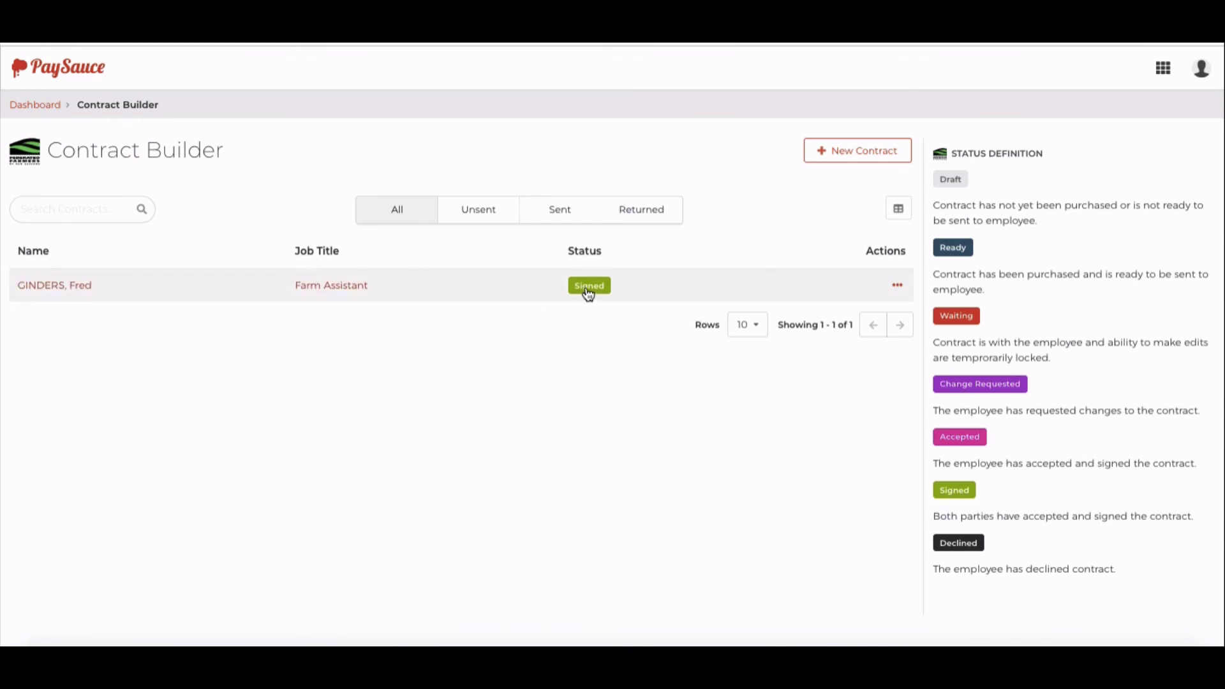
click(64, 290)
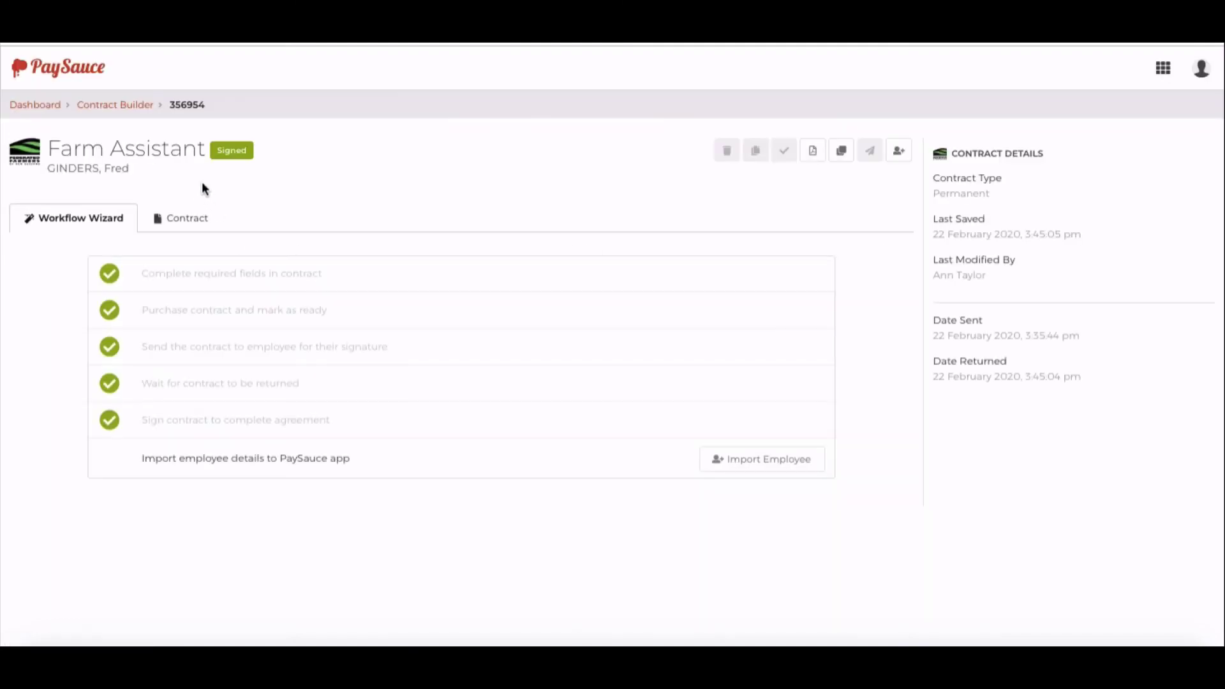
click(175, 218)
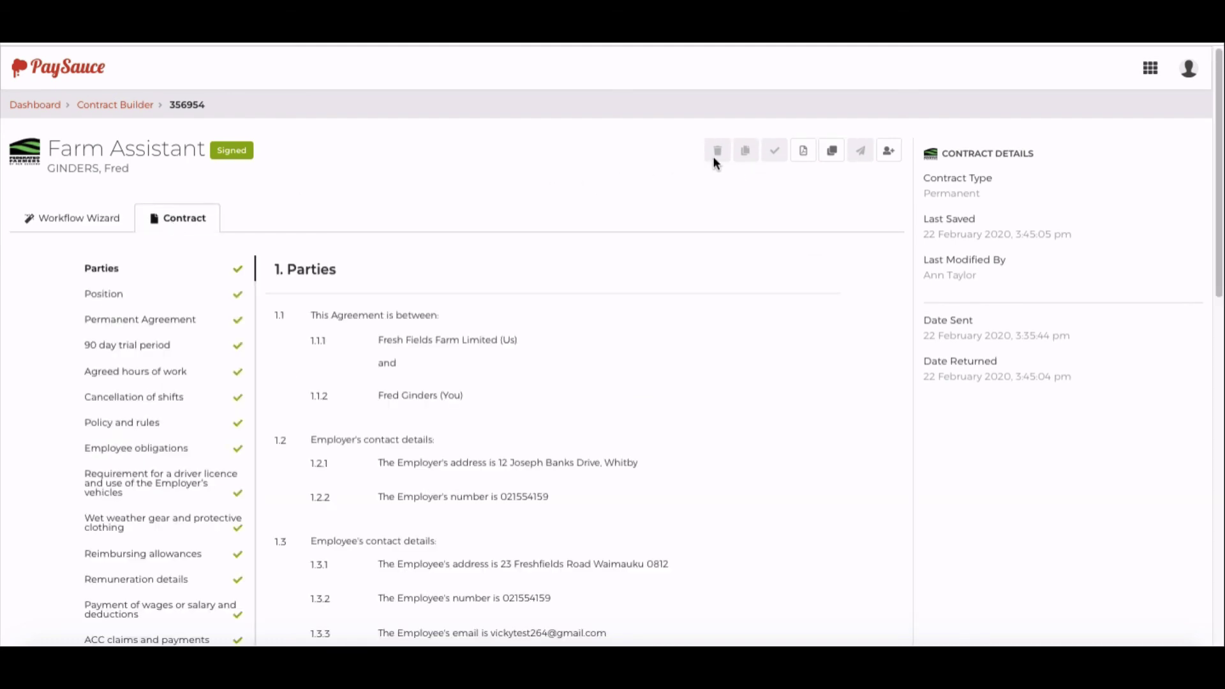
- Save the signed contract as a template named "Template for employees", keeping all listed sections included
click(830, 152)
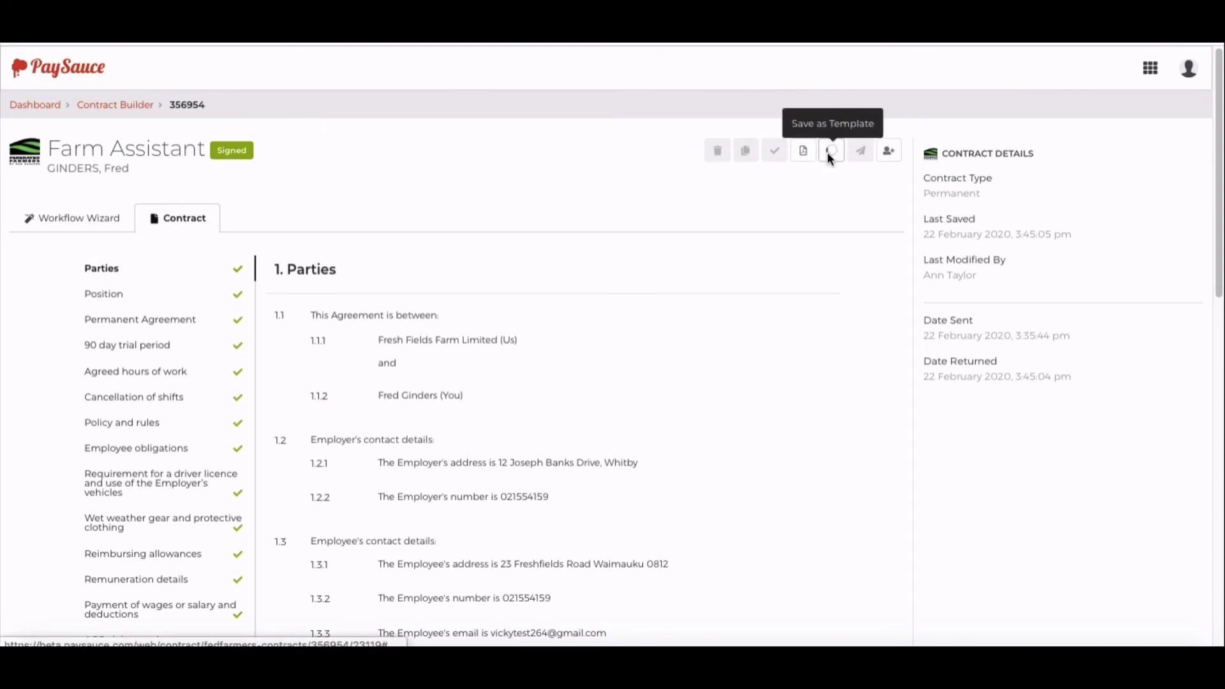
scroll(543, 405, down, 1)
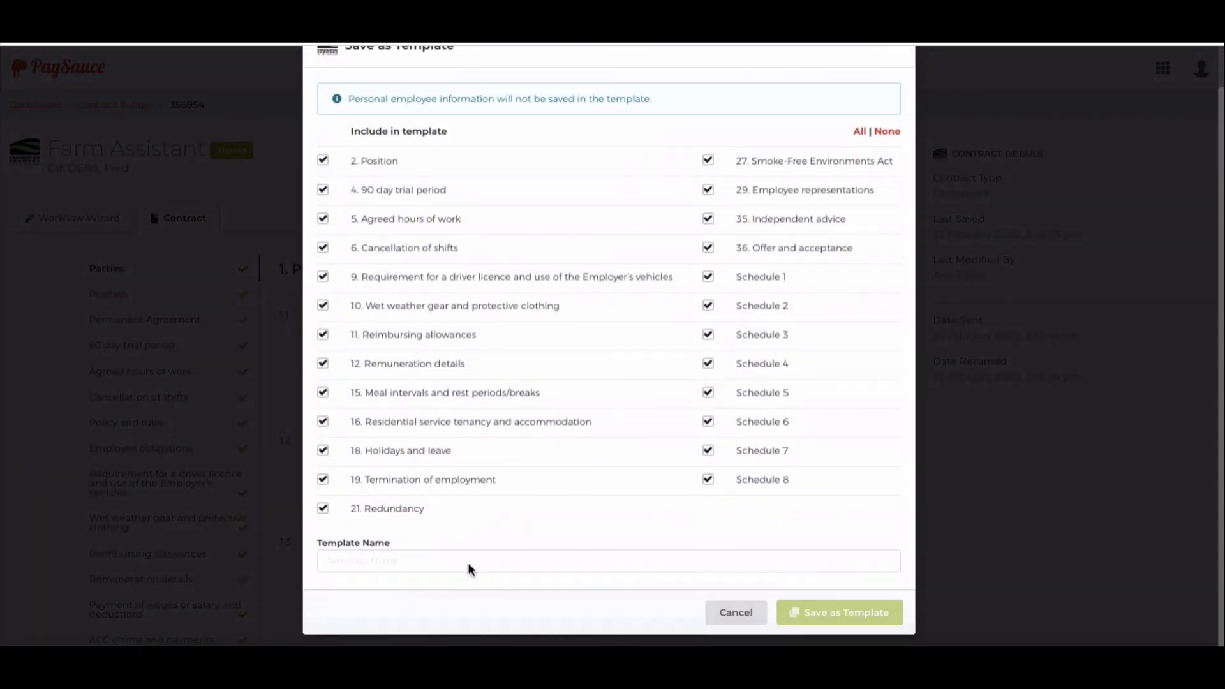
click(404, 560)
text(Tem)
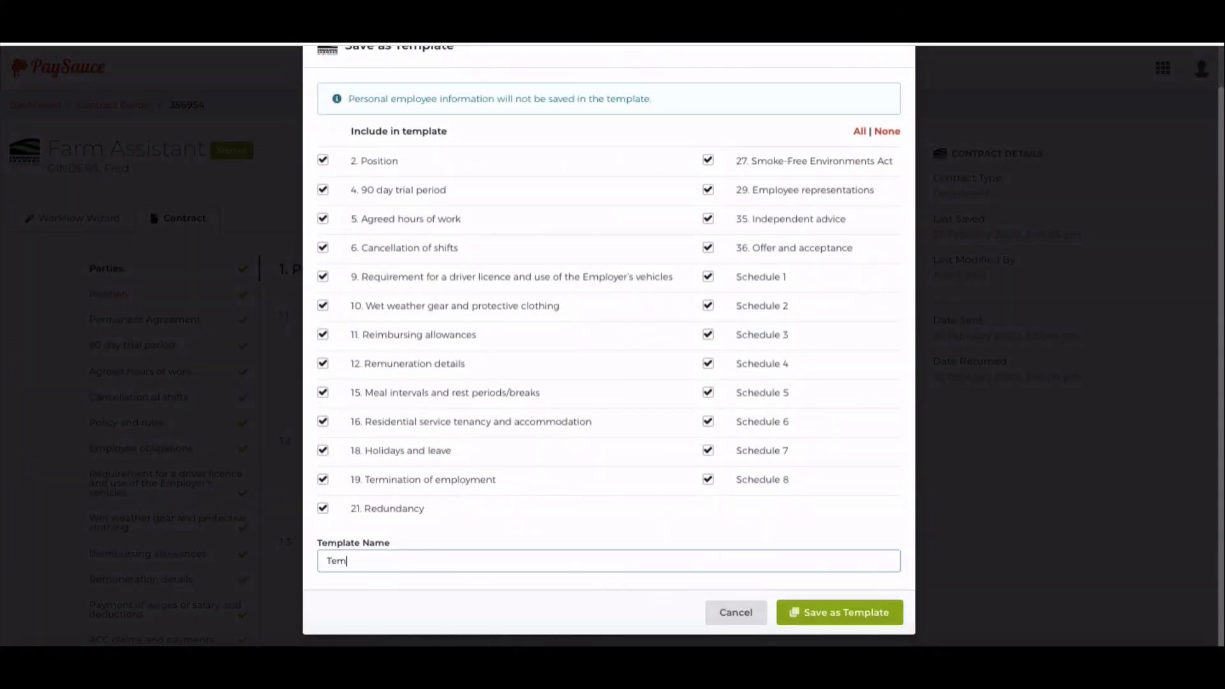
text(plate for employees)
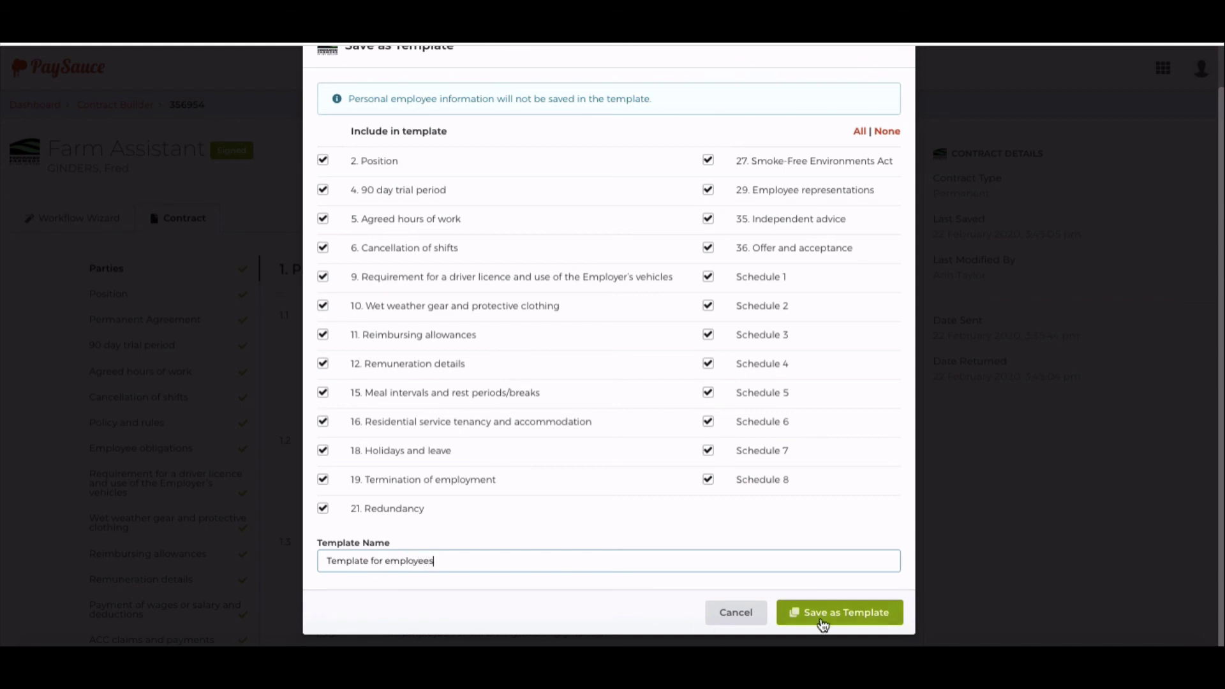
click(823, 618)
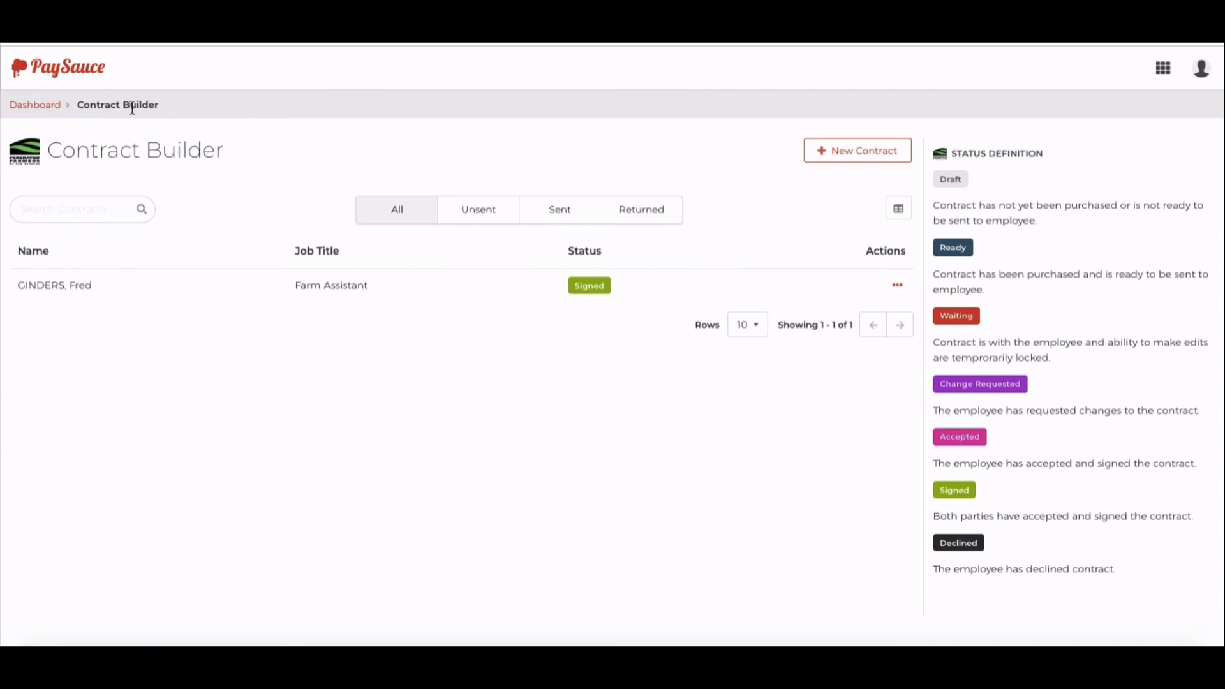
- Start a new contract from the Contract Builder overview and display the saved templates available for it
click(833, 154)
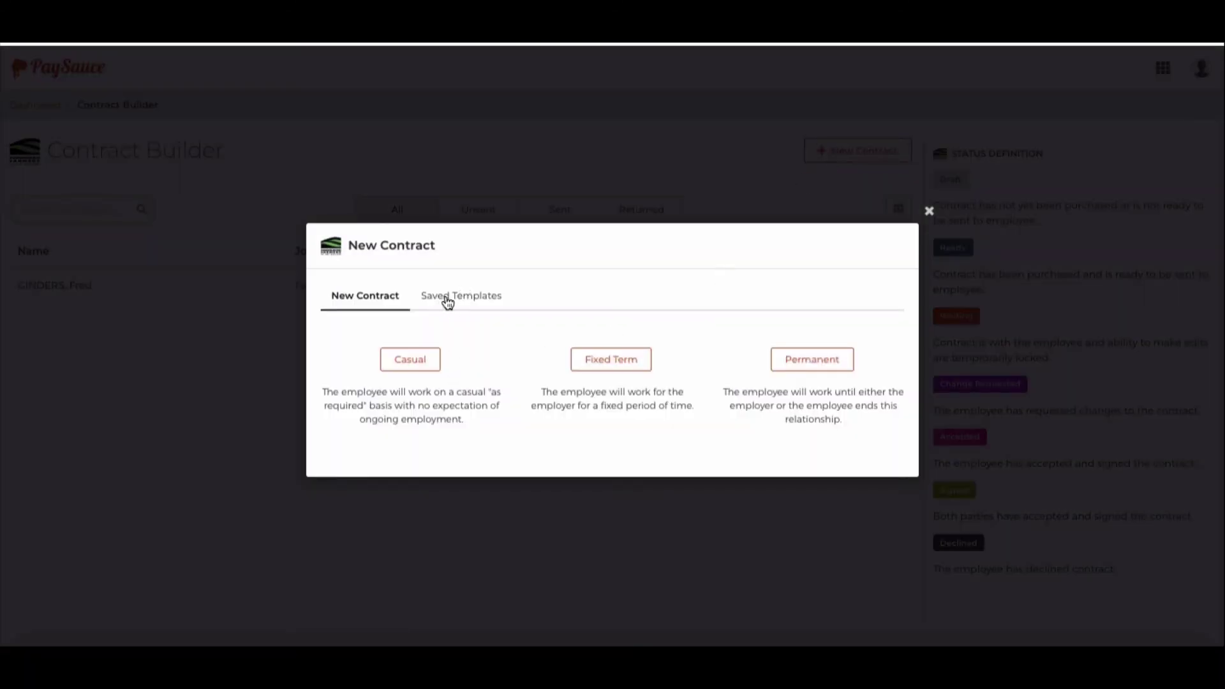
click(461, 300)
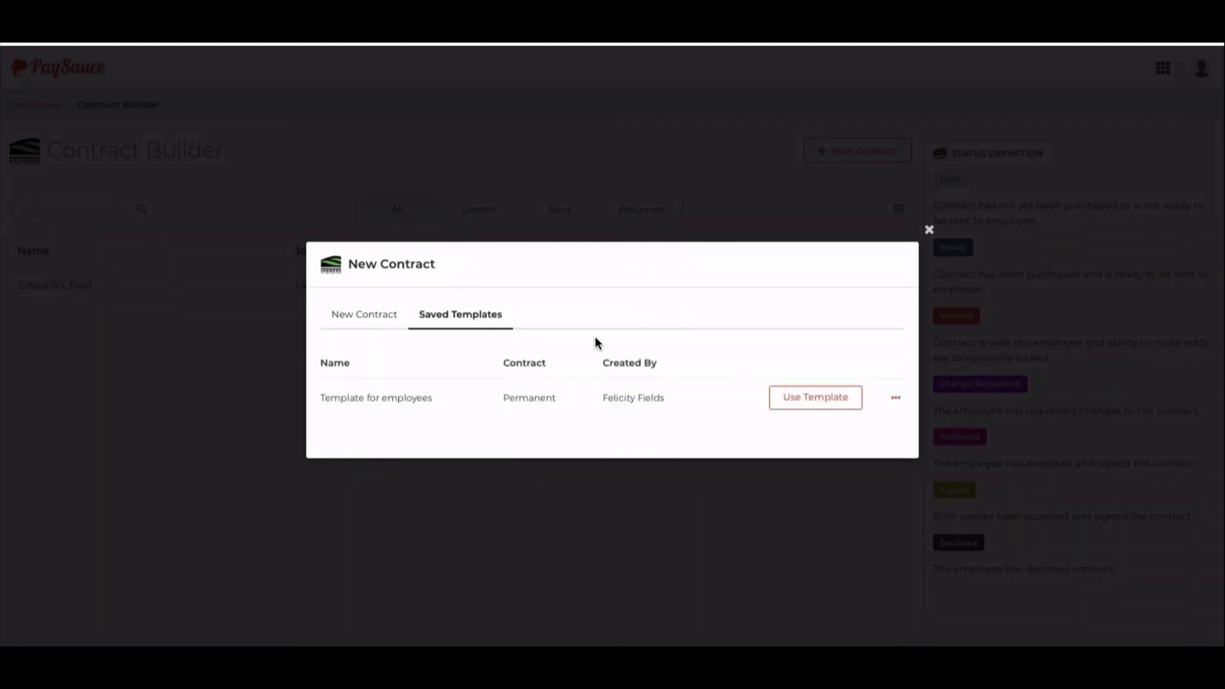